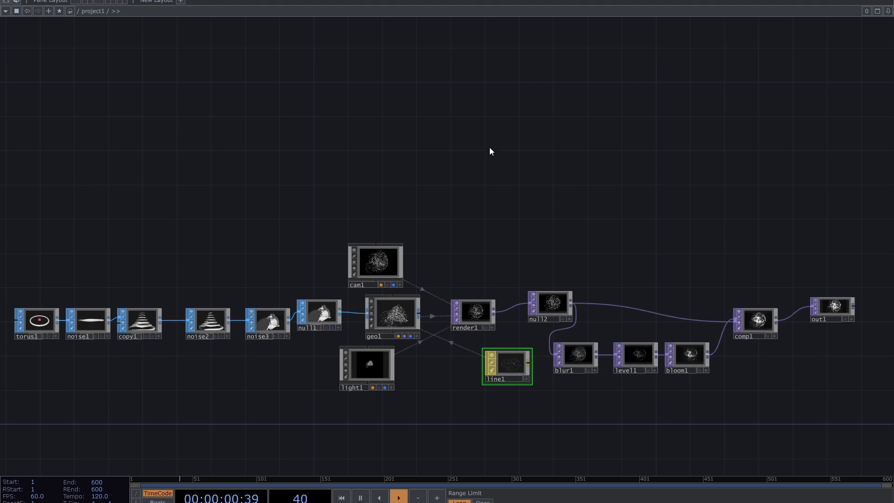
Tour the finished network, previewing the output and orbiting the null1 geometry.
left_click_drag(490, 148, 503, 142)
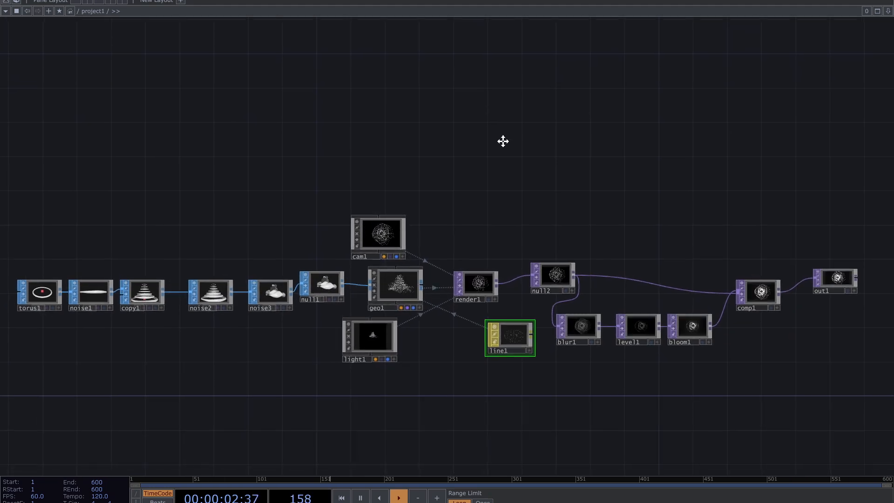
left_click(814, 278)
left_click_drag(650, 224, 629, 242)
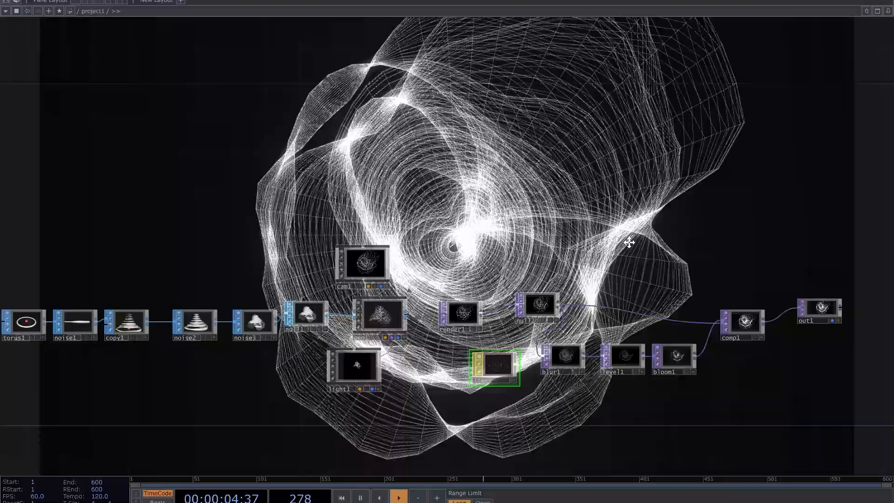
scroll(628, 243, "down", 2)
scroll(646, 352, "up", 2)
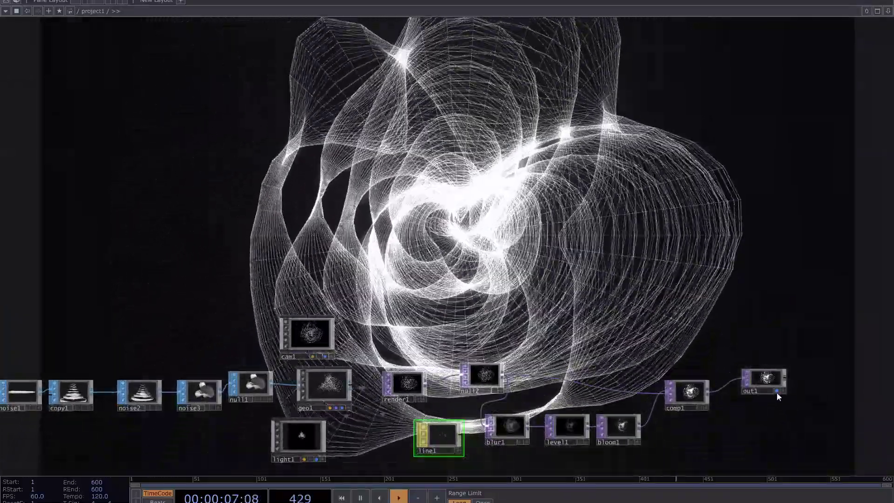
left_click(776, 392)
left_click_drag(566, 221, 594, 205)
scroll(324, 355, "up", 2)
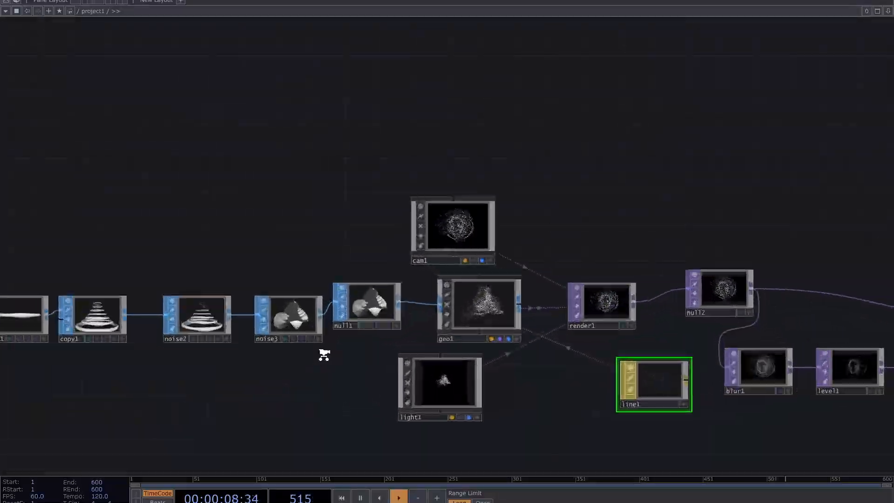
scroll(324, 355, "up", 3)
scroll(358, 361, "up", 2)
mouse_move(615, 335)
left_mouse_down()
mouse_move(381, 370)
mouse_move(456, 321)
left_mouse_up()
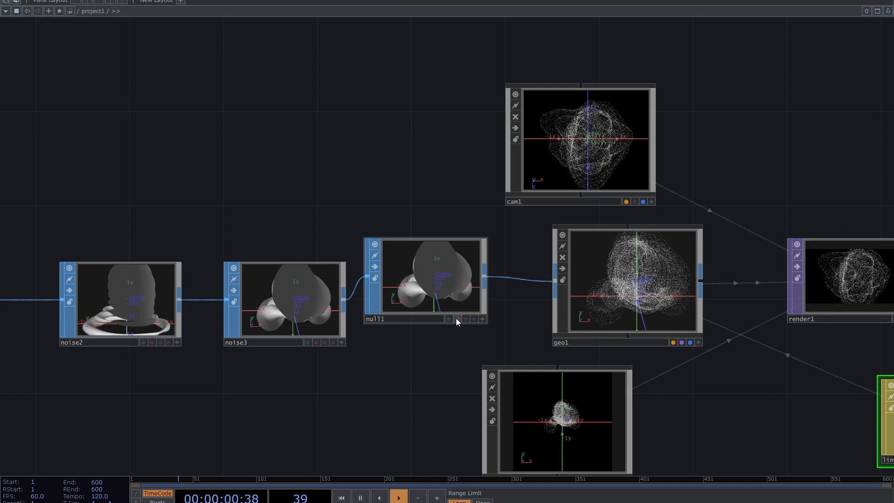
scroll(457, 321, "up", 2)
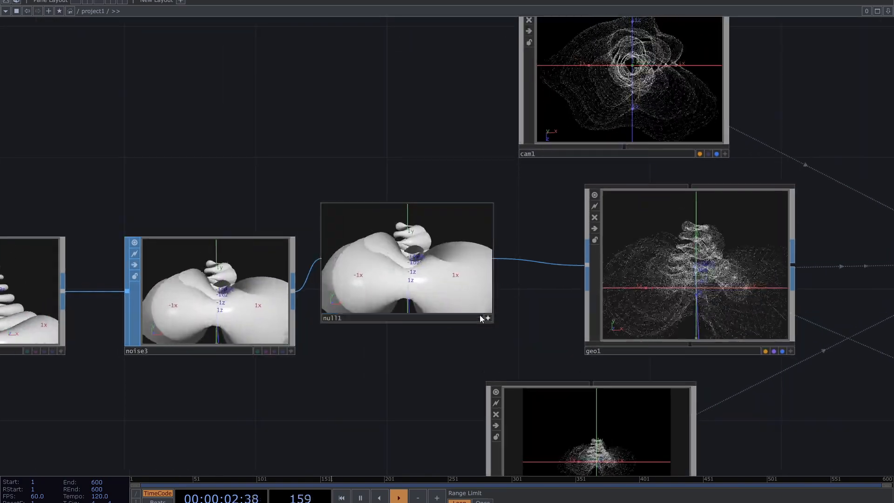
left_click(487, 319)
left_click_drag(419, 280, 462, 244)
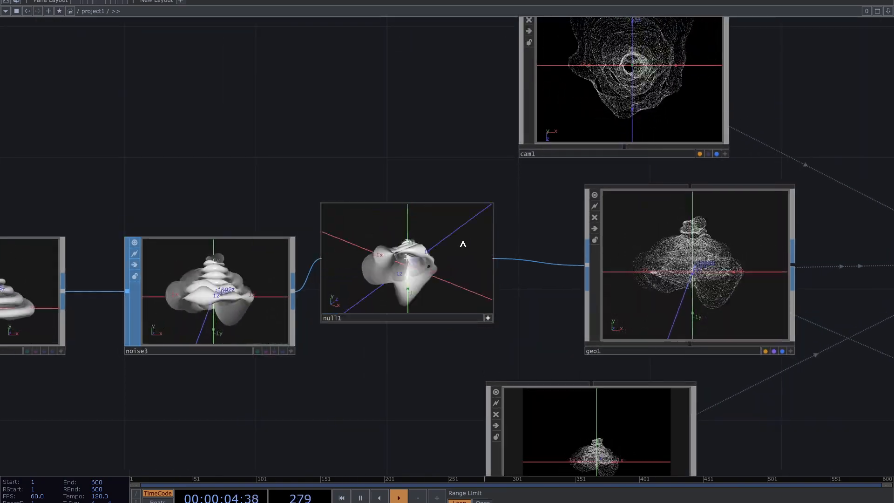
left_click(491, 320)
left_click_drag(534, 284, 402, 298)
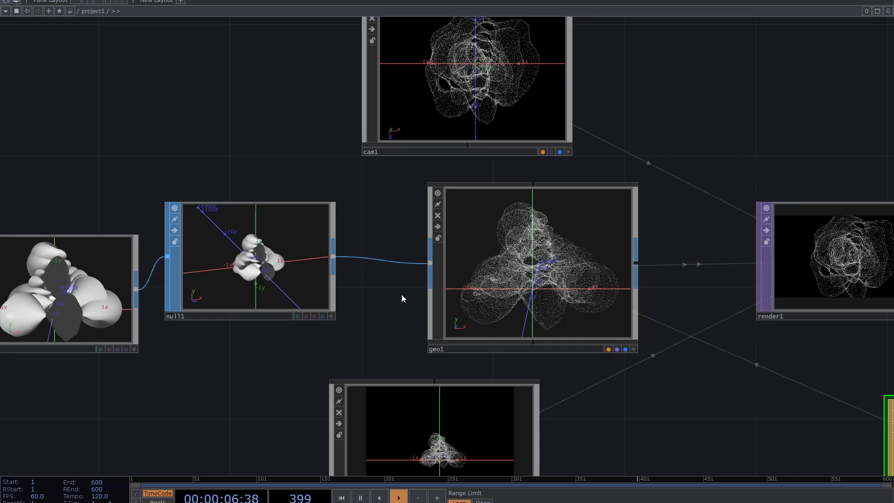
scroll(402, 299, "down", 5)
Pan across the compositing chain, camera and lights, then back to the start of the network.
mouse_move(758, 283)
left_mouse_down()
mouse_move(520, 257)
mouse_move(473, 353)
left_mouse_up()
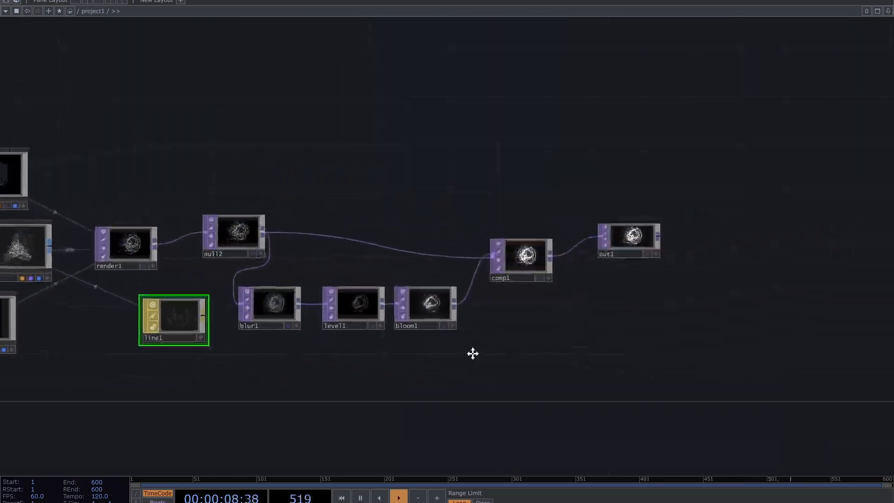
left_click(522, 269)
left_click_drag(650, 275, 348, 286)
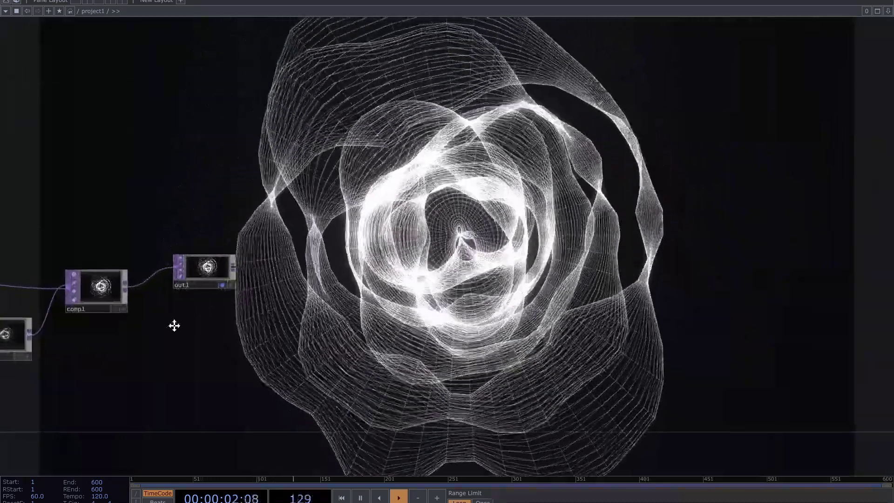
mouse_move(70, 280)
left_mouse_down()
mouse_move(267, 261)
mouse_move(447, 280)
left_mouse_up()
scroll(279, 262, "down", 3)
left_click_drag(105, 293, 159, 294)
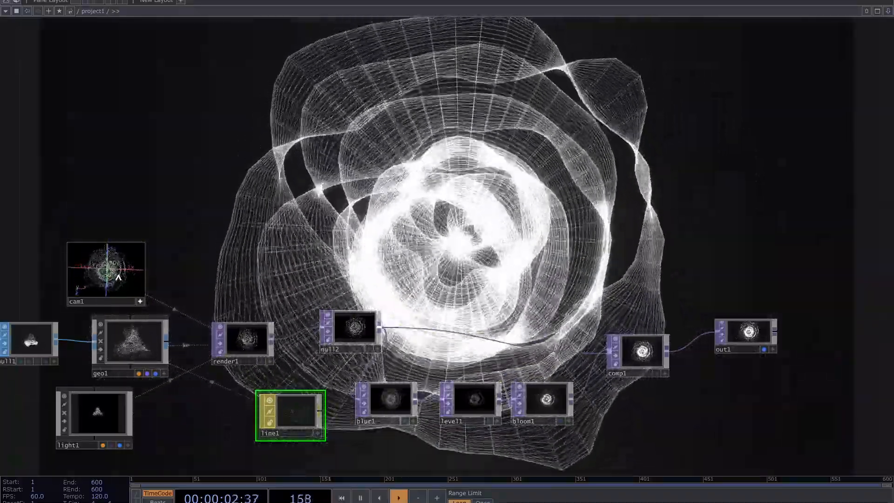
left_click(140, 302)
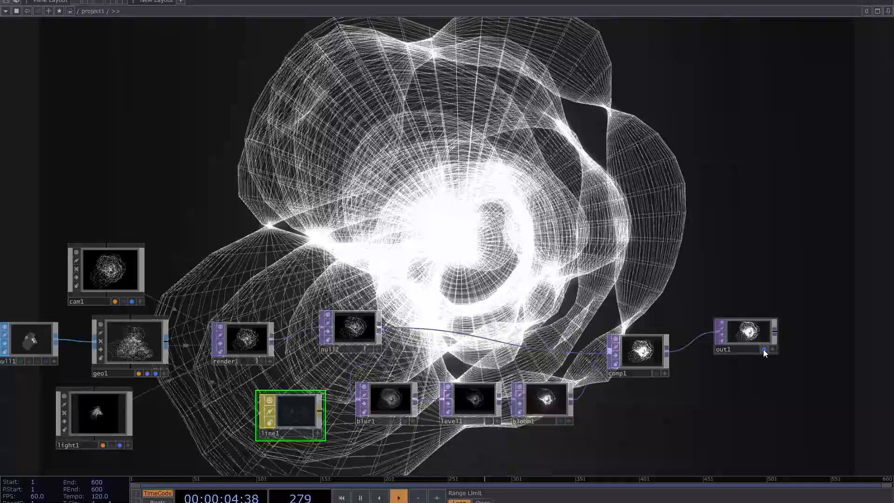
left_click(763, 349)
left_click_drag(329, 169, 517, 205)
left_click_drag(359, 230, 494, 246)
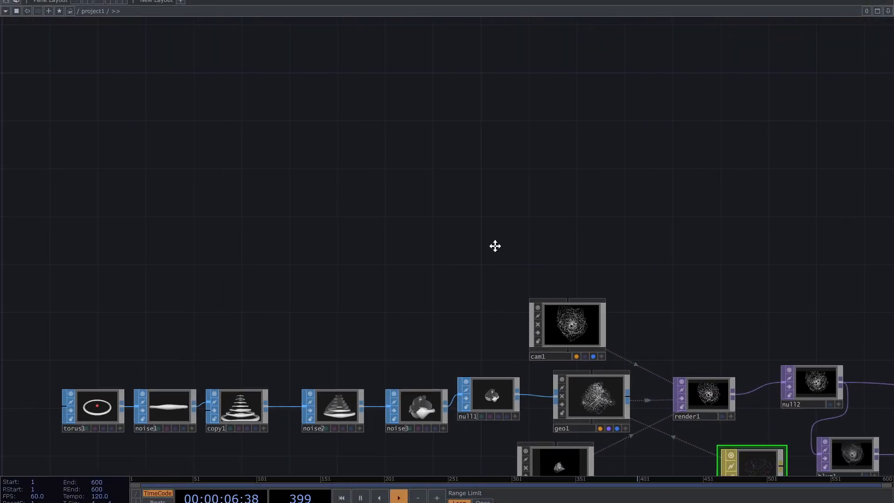
left_click_drag(405, 213, 330, 229)
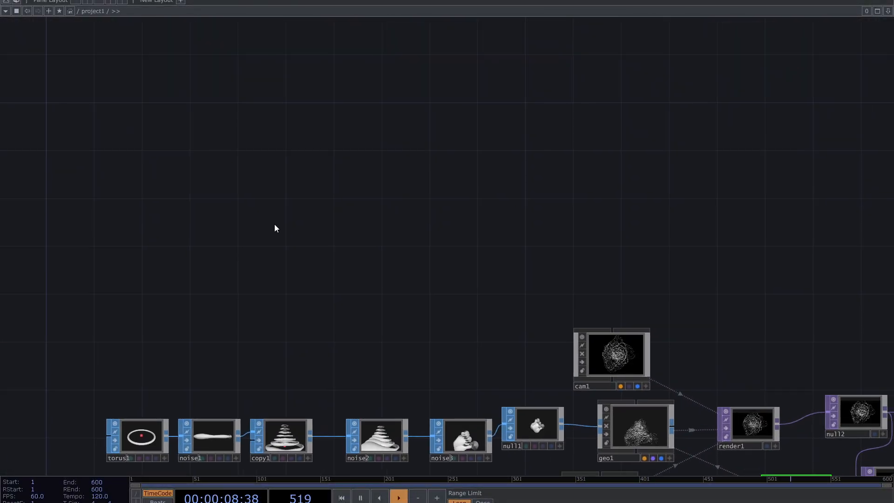
Create a new empty Base component, base1, from the COMP family.
double_click(274, 225)
type("ba")
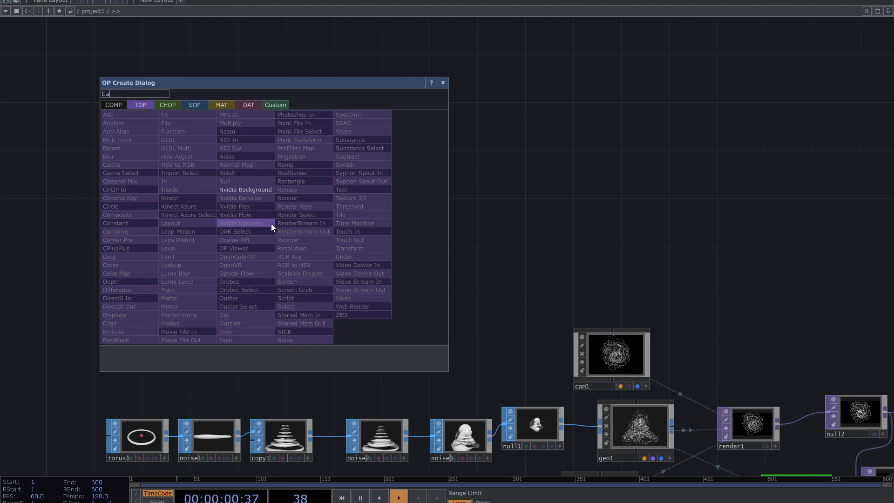
type("s")
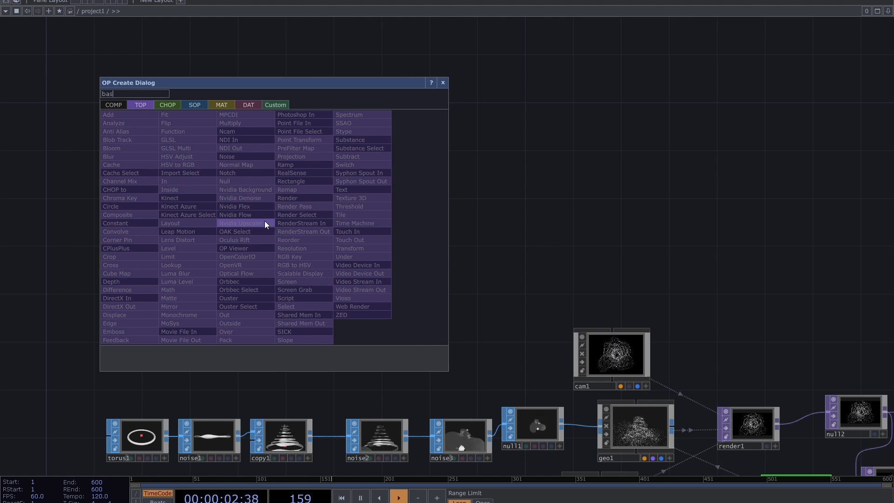
left_click(115, 105)
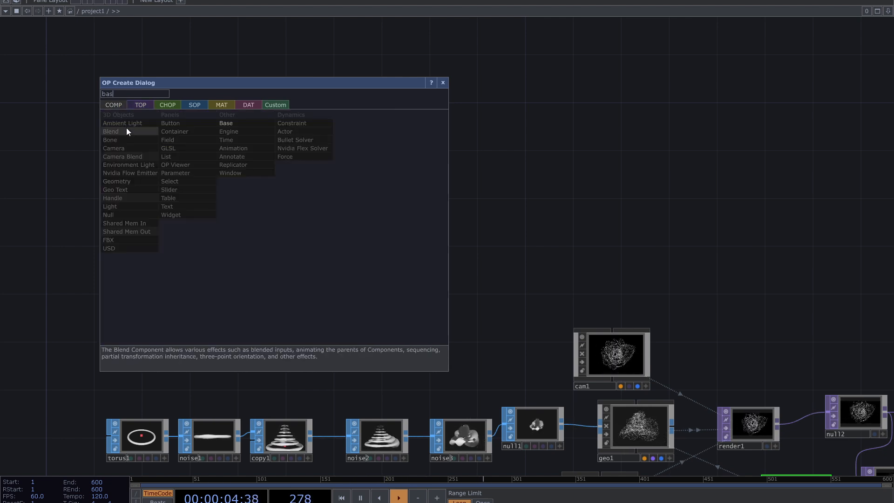
left_click(227, 124)
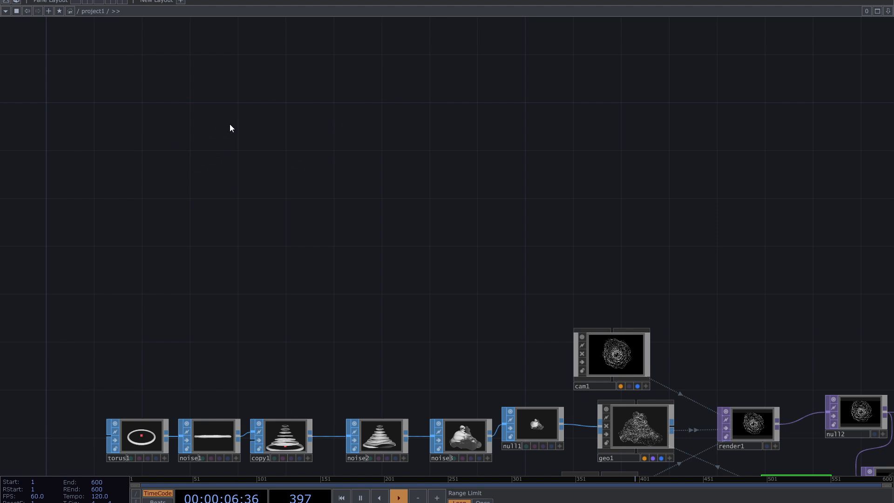
left_click(236, 155)
scroll(261, 182, "up", 5)
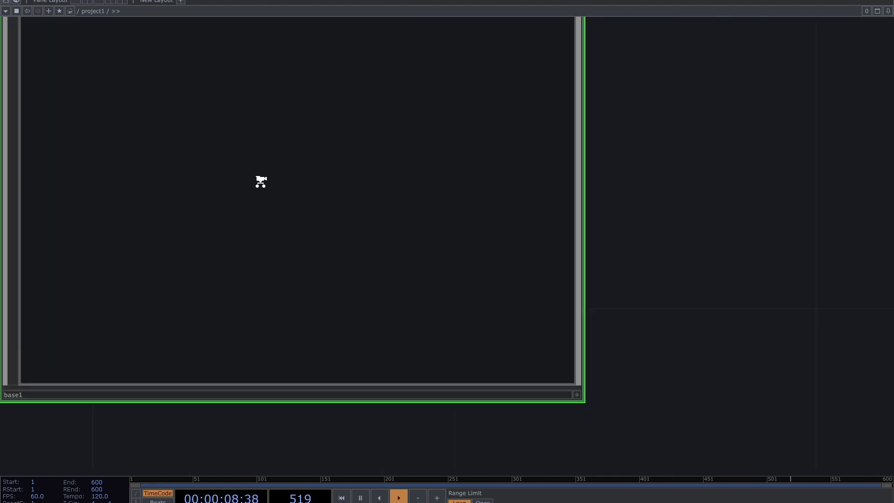
scroll(260, 181, "up", 3)
Inside base1, create a Torus SOP torus1 and move it left on the canvas.
left_click_drag(268, 179, 531, 219)
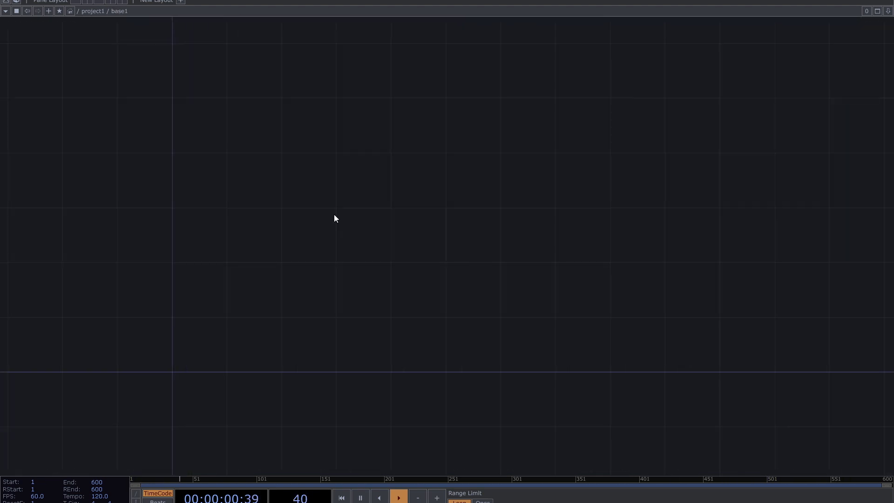
key("Tab")
type("tu")
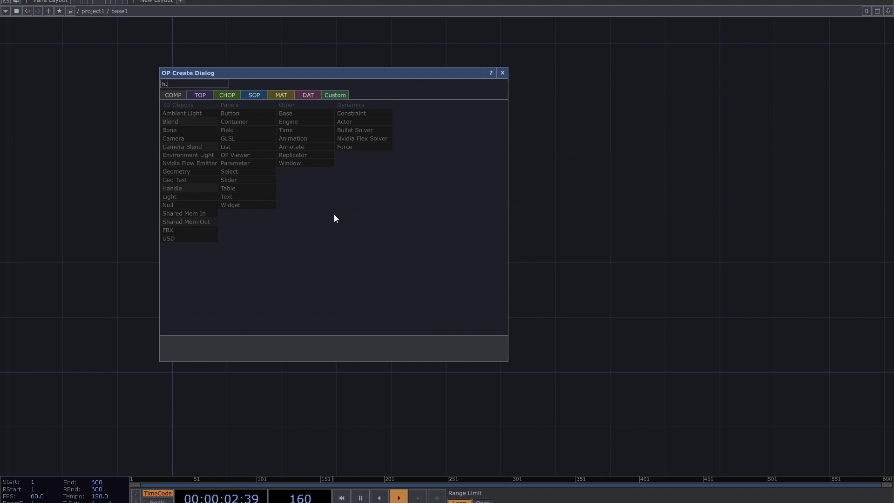
left_click(255, 95)
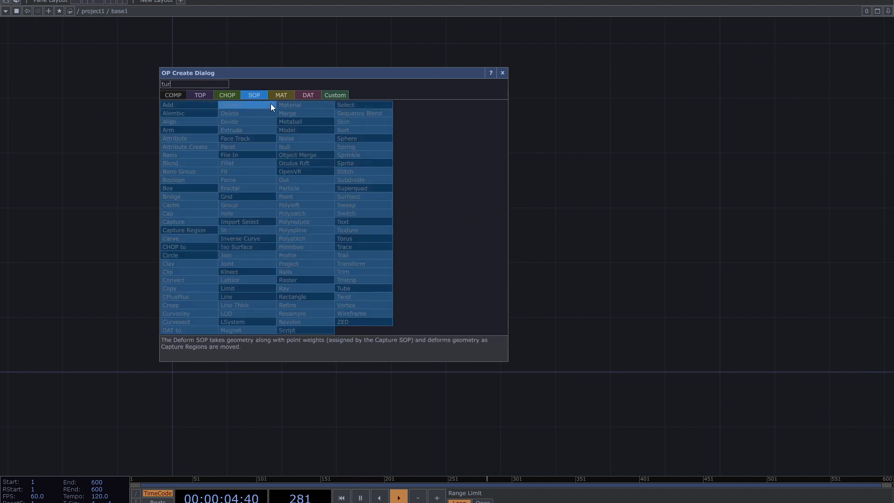
key("BackSpace")
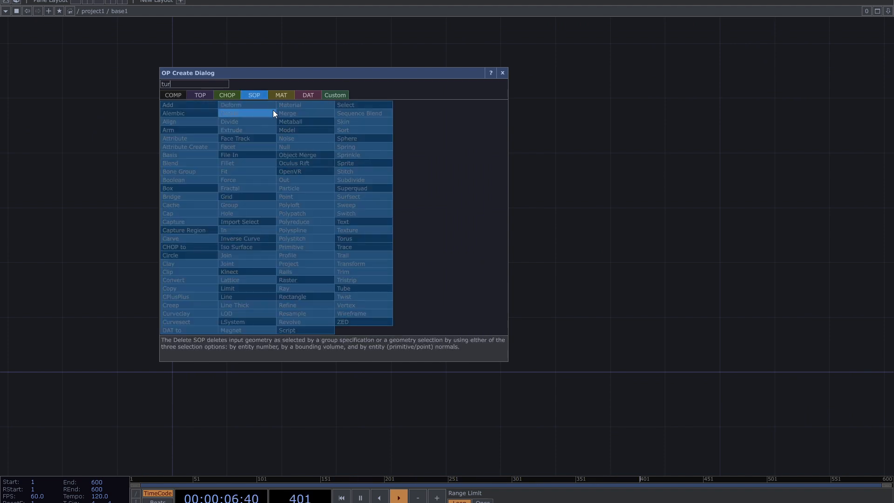
key("BackSpace")
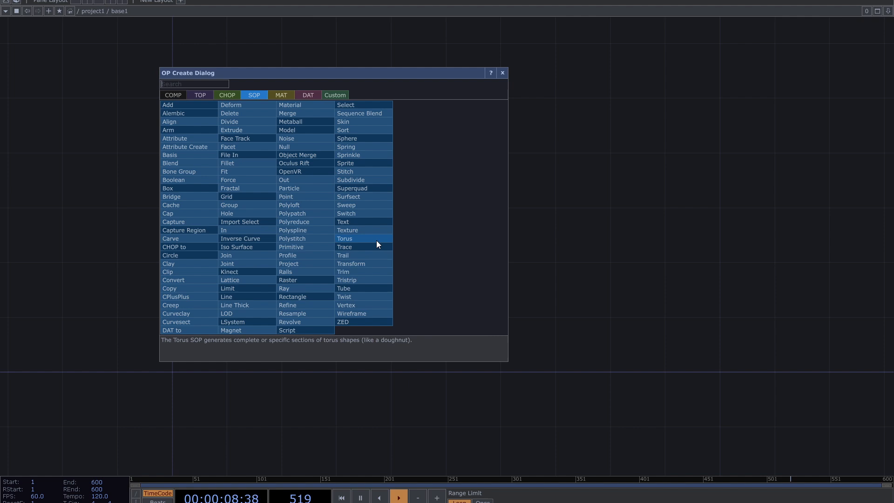
left_click(376, 241)
left_click_drag(394, 246, 287, 259)
Set torus1's radius to 2 with a thin 0.2 tube, checking it in perspective.
left_click(296, 256)
scroll(291, 261, "up", 3)
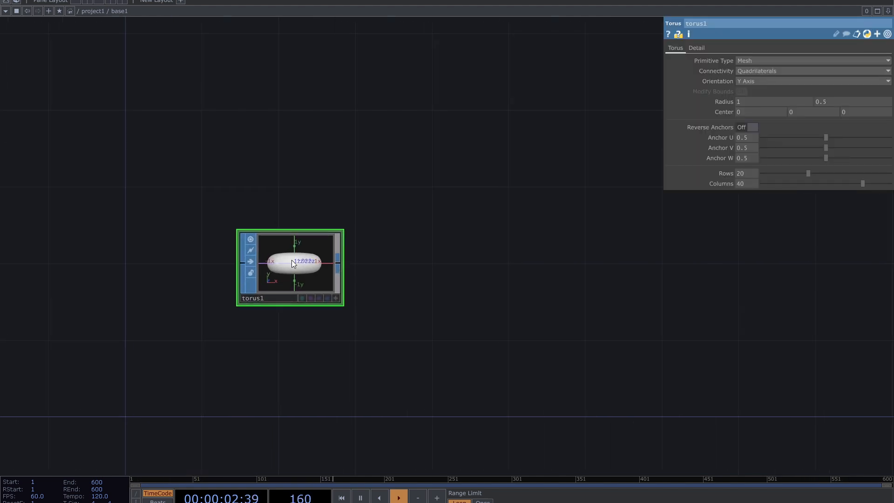
scroll(349, 266, "up", 3)
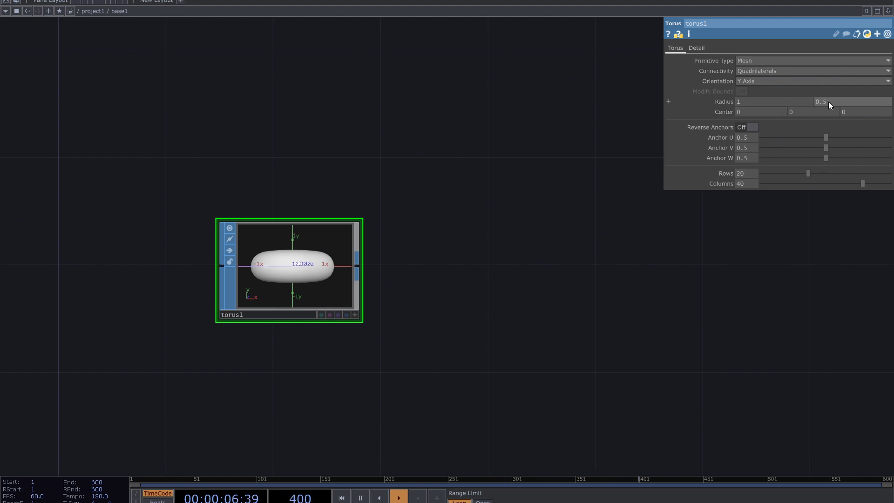
mouse_move(827, 102)
left_mouse_down()
mouse_move(818, 91)
mouse_move(832, 85)
mouse_move(798, 87)
mouse_move(811, 85)
left_mouse_up()
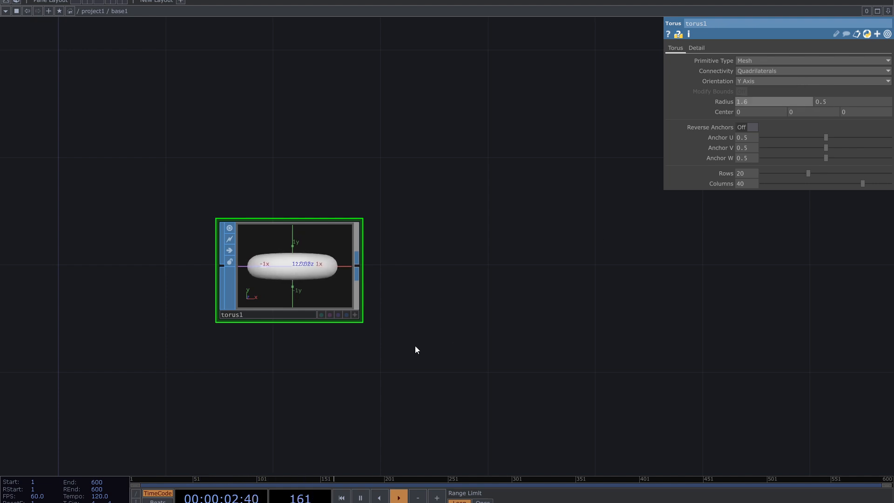
left_click(354, 315)
left_click_drag(307, 265, 339, 301)
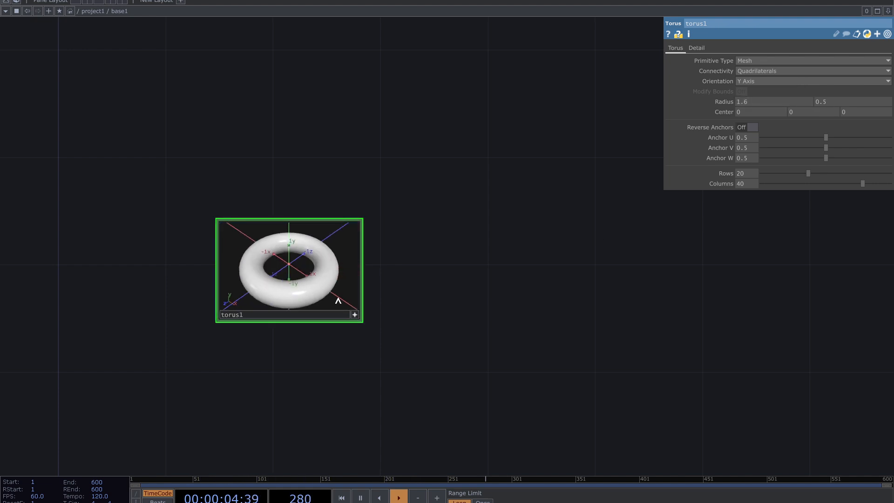
left_click(354, 315)
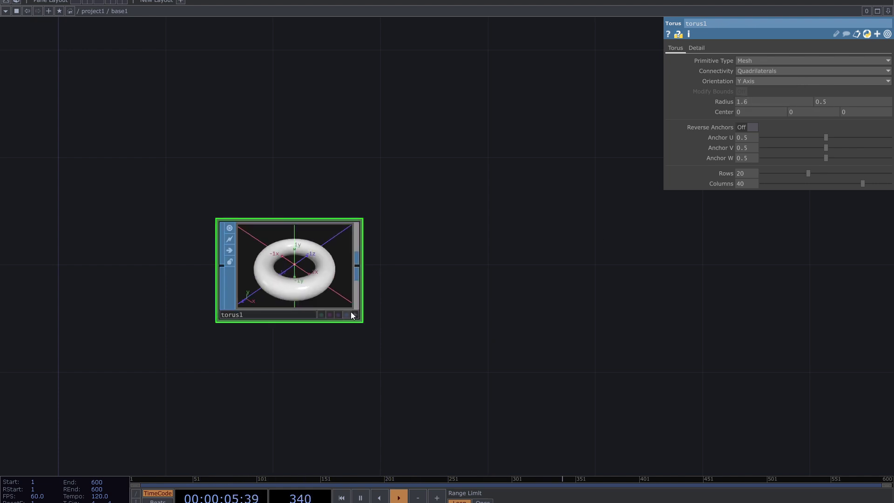
middle_click(749, 101)
left_click_drag(756, 85, 775, 85)
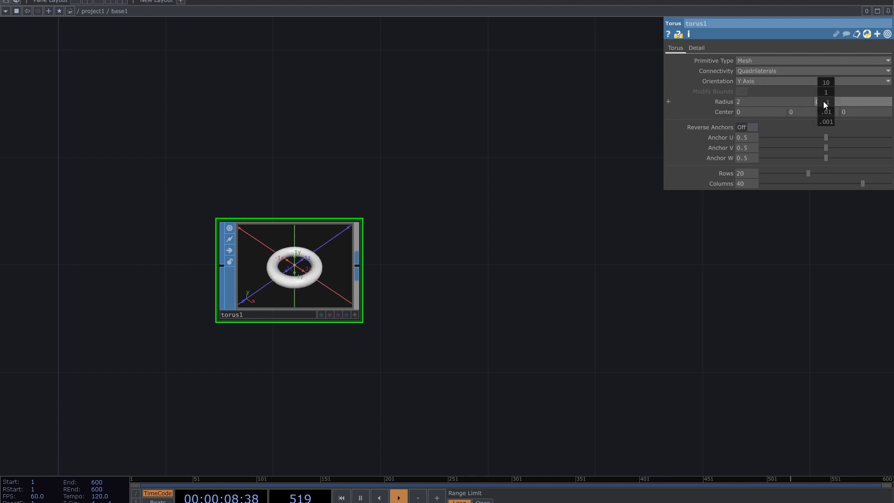
left_click_drag(823, 101, 819, 85)
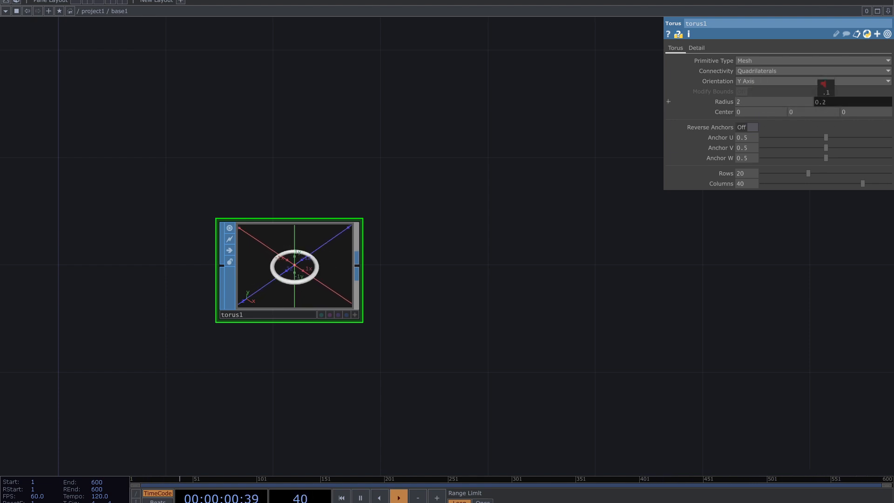
scroll(294, 277, "up", 5)
scroll(294, 277, "up", 3)
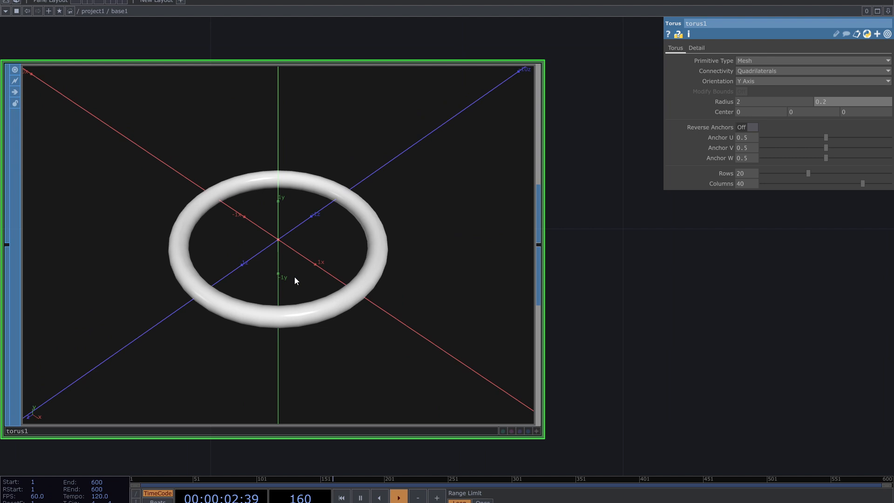
scroll(294, 277, "down", 2)
Keep the torus resolution at 20 rows and 40 columns.
left_click_drag(570, 287, 615, 281)
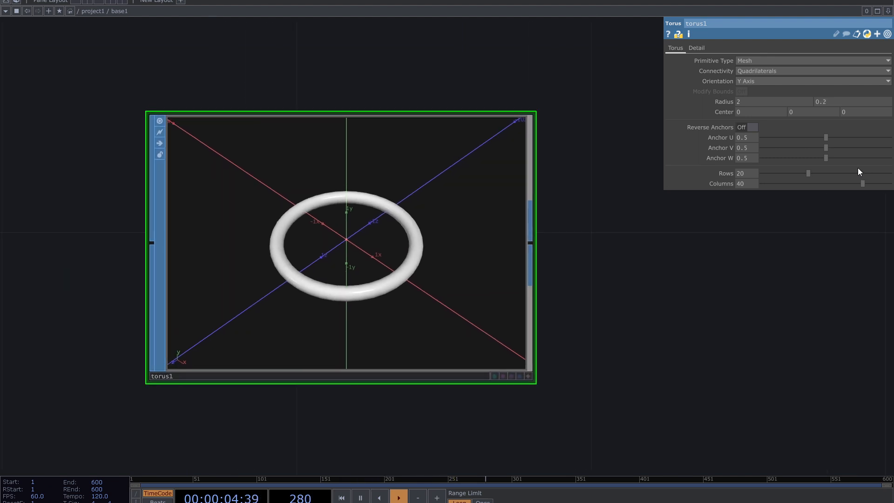
left_click_drag(829, 174, 821, 174)
scroll(382, 294, "down", 3)
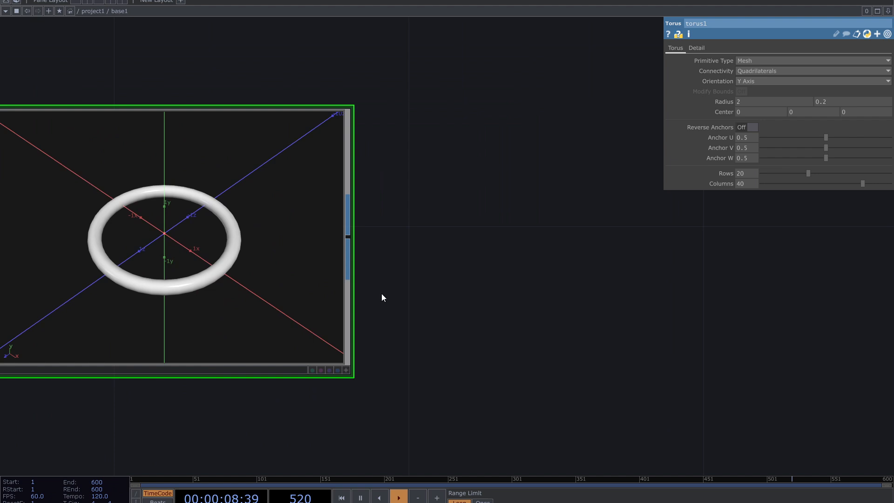
scroll(381, 293, "down", 3)
left_click_drag(381, 279, 353, 270)
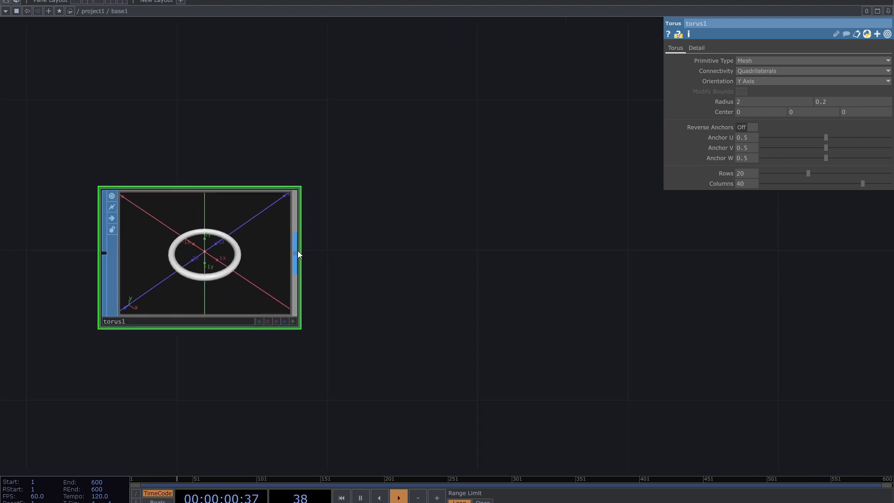
Add a Noise SOP noise1 after torus1 and inspect the deformation.
key("Tab")
type("n")
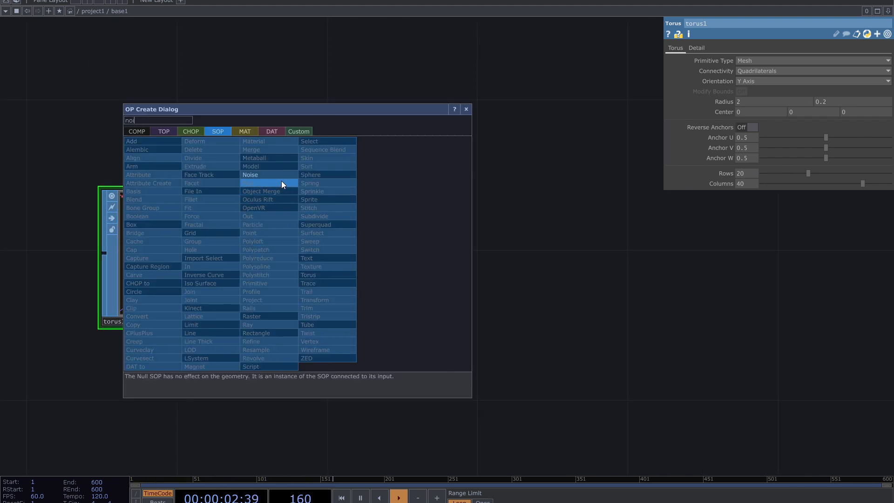
left_click(282, 182)
left_click(406, 246)
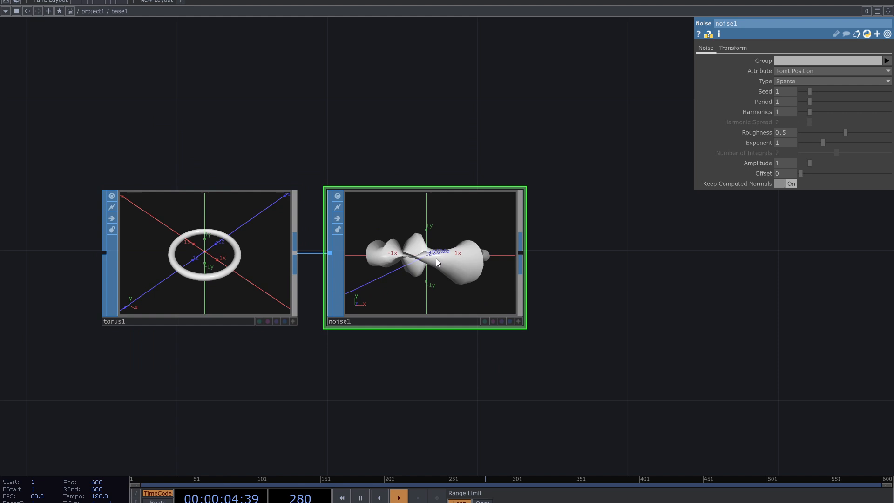
scroll(436, 259, "up", 4)
scroll(440, 263, "up", 2)
mouse_move(571, 357)
left_mouse_down()
mouse_move(390, 243)
mouse_move(660, 423)
left_mouse_up()
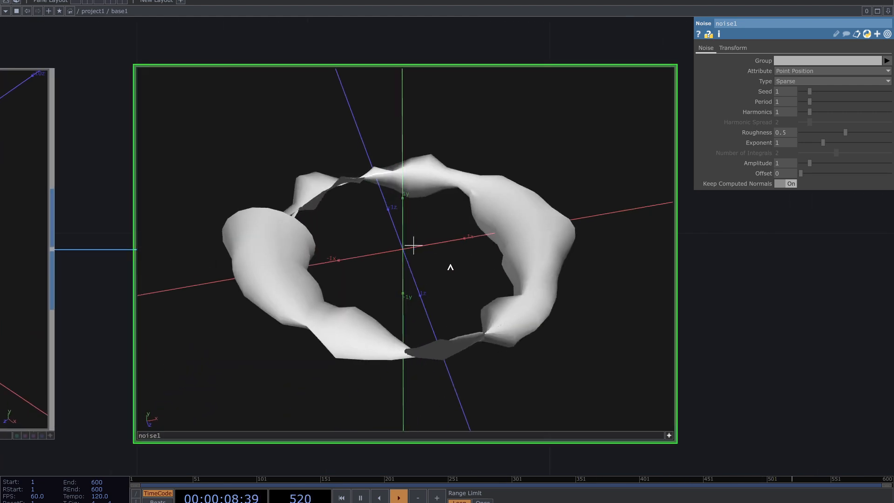
left_click(669, 435)
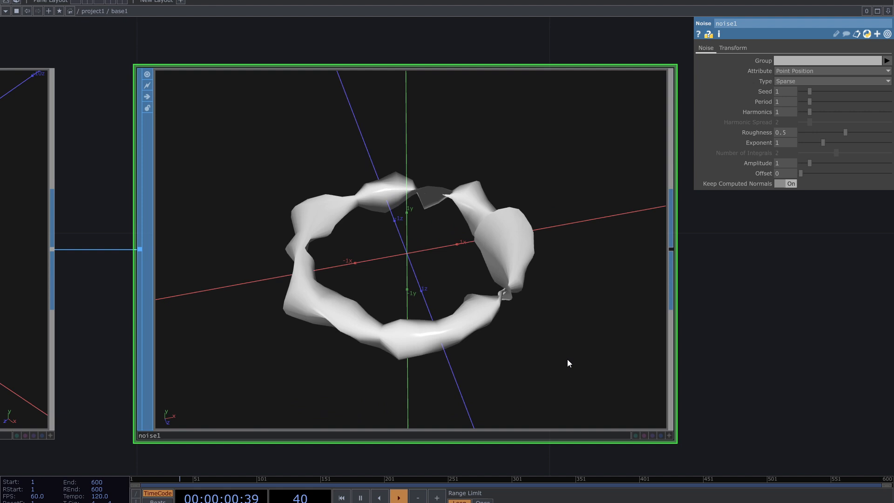
Tune noise1 to period 3.34, roughness 0.781, amplitude 0.68 and 0 harmonics.
left_click_drag(810, 101, 833, 105)
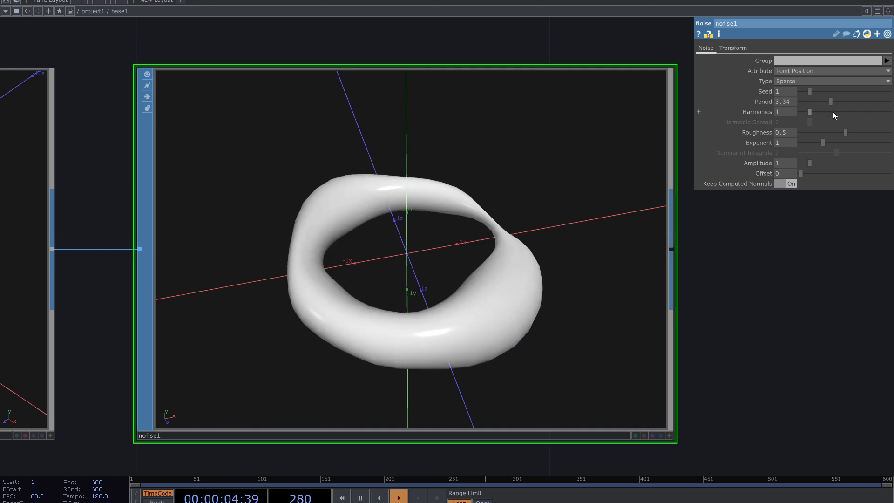
left_click_drag(810, 163, 808, 163)
left_click_drag(844, 134, 871, 133)
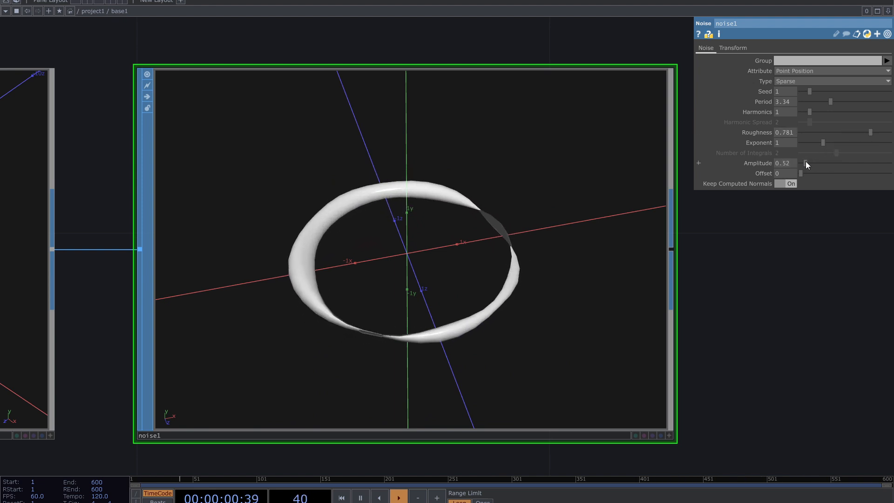
left_click_drag(806, 162, 807, 163)
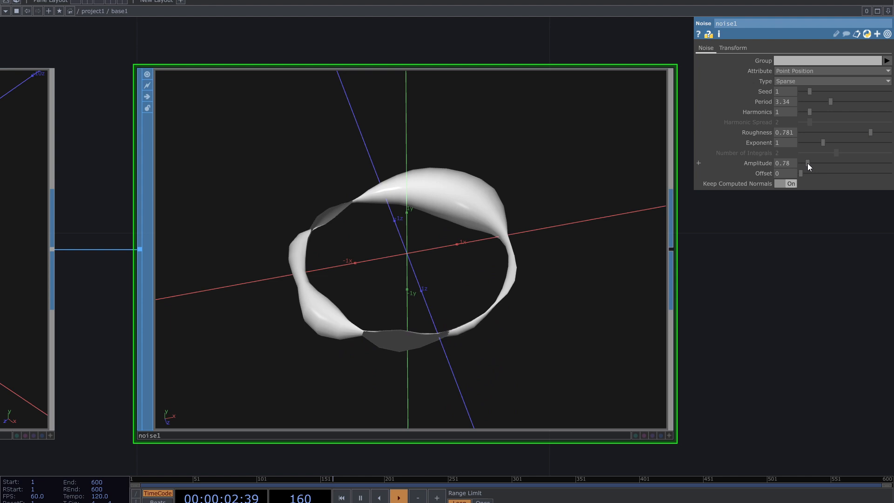
scroll(583, 302, "down", 3)
scroll(582, 302, "down", 2)
scroll(671, 315, "up", 1)
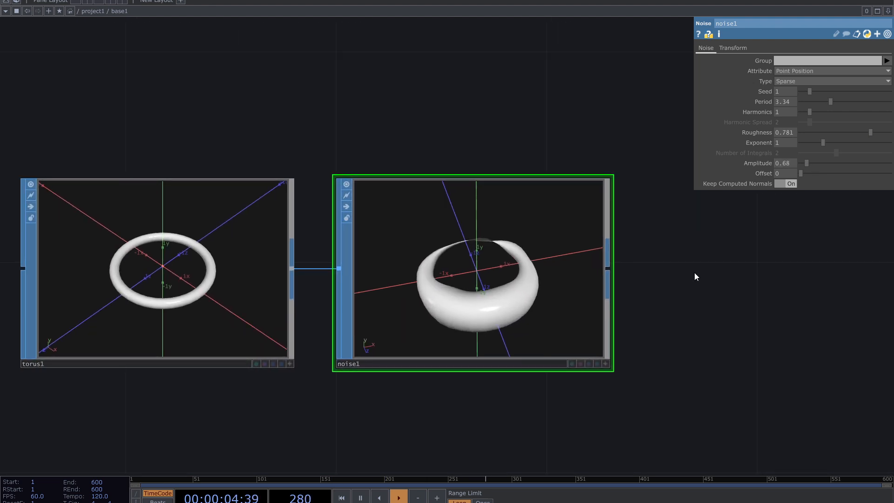
scroll(764, 280, "up", 1)
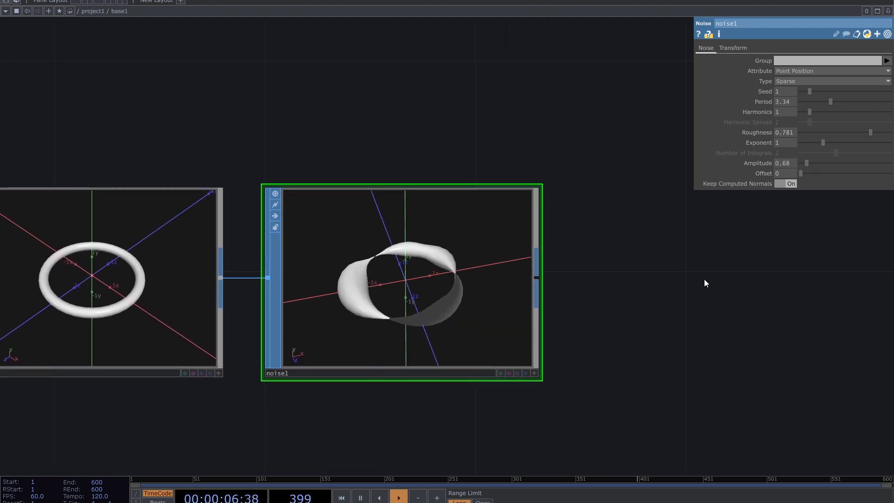
left_click_drag(808, 111, 799, 112)
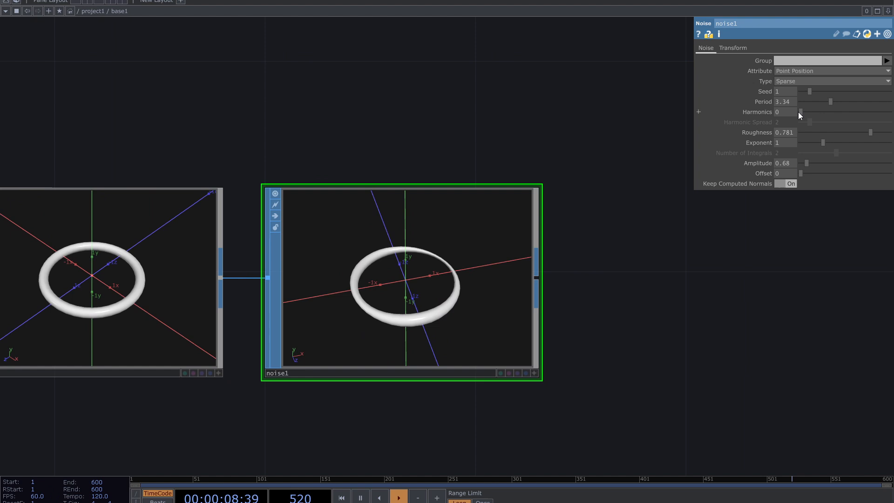
scroll(402, 329, "up", 2)
scroll(700, 303, "down", 3)
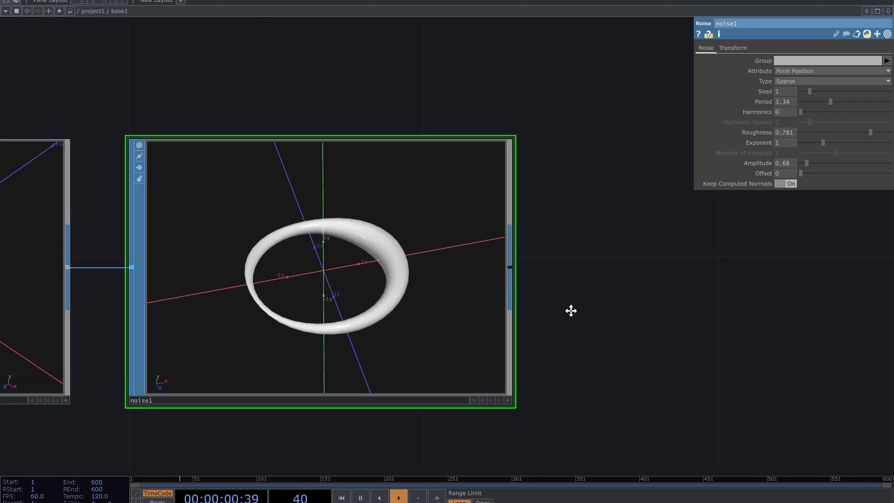
Choose a Copy SOP to follow the noisy torus.
mouse_move(570, 308)
left_mouse_down()
mouse_move(486, 303)
mouse_move(454, 290)
left_mouse_up()
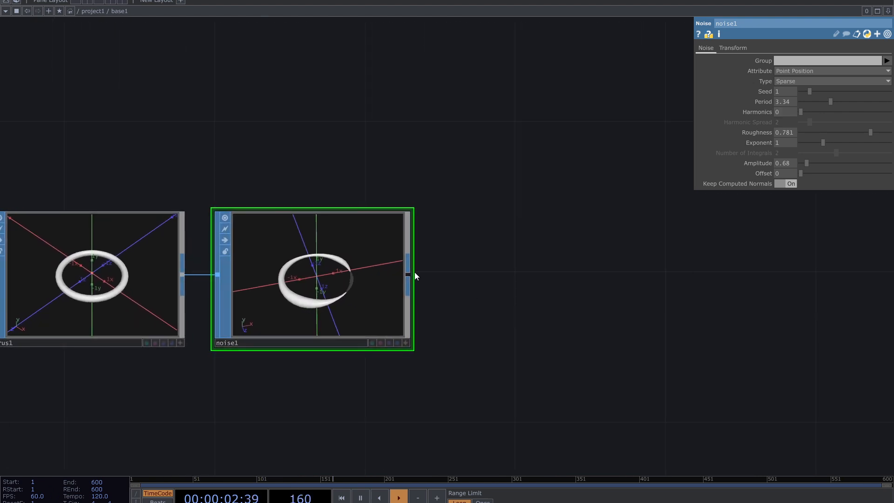
key("Tab")
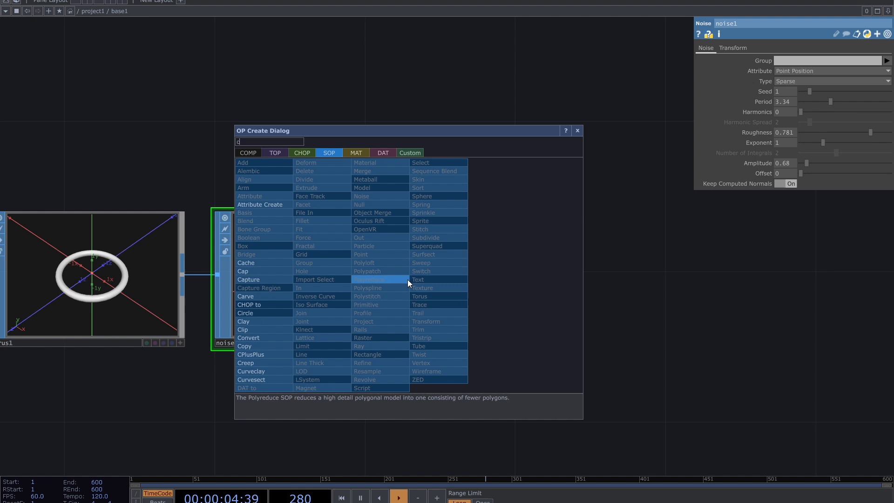
type("c")
left_click(243, 340)
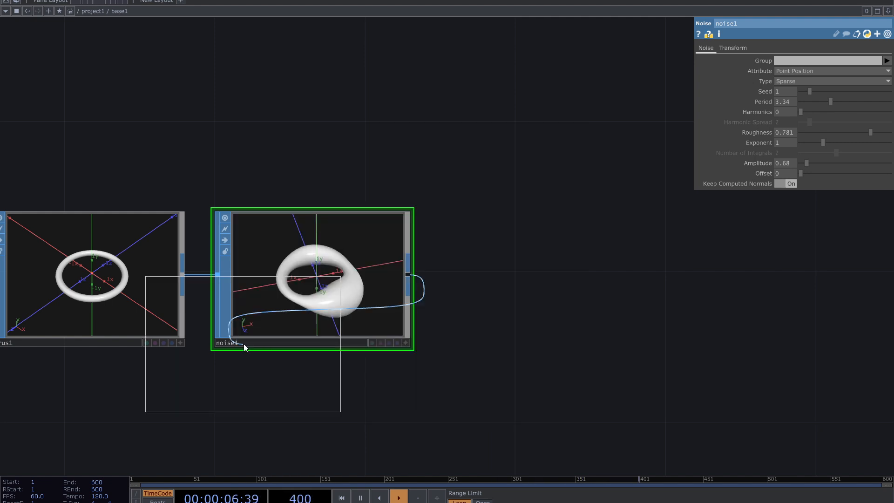
Place copy1 after noise1 with 7 copies each raised 0.88 in Y, viewed in perspective.
left_click(543, 277)
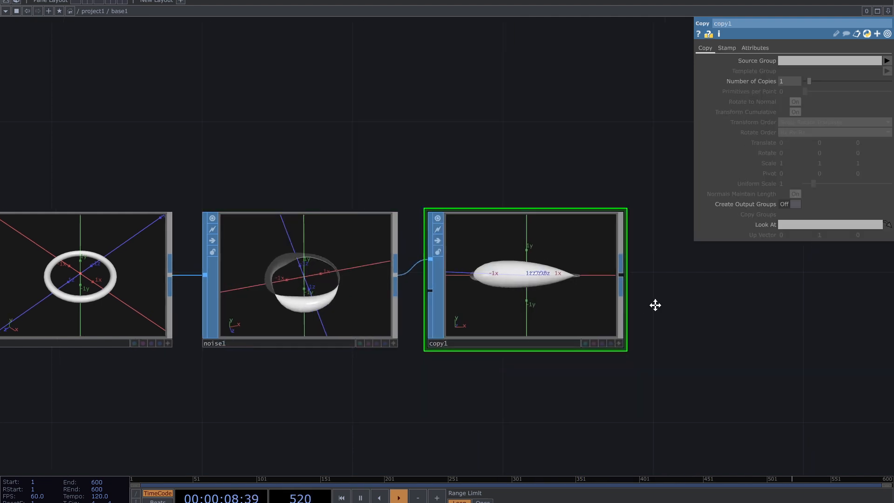
scroll(593, 312, "up", 2)
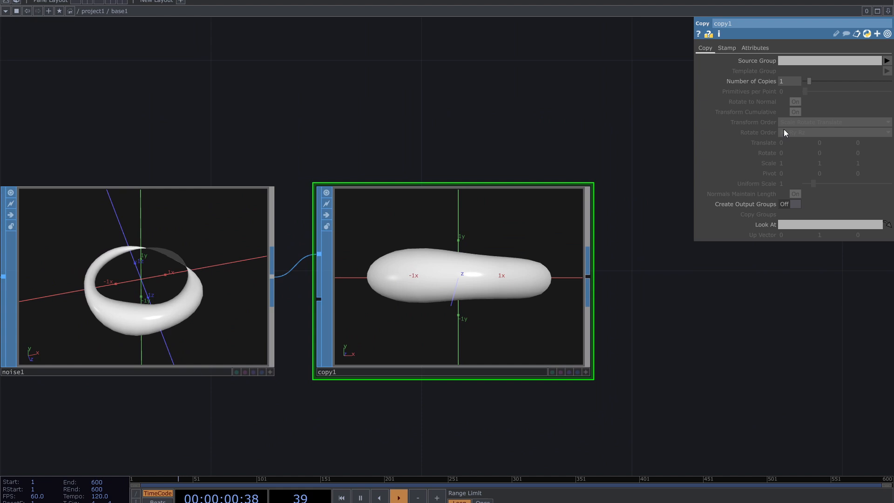
left_click_drag(809, 81, 834, 89)
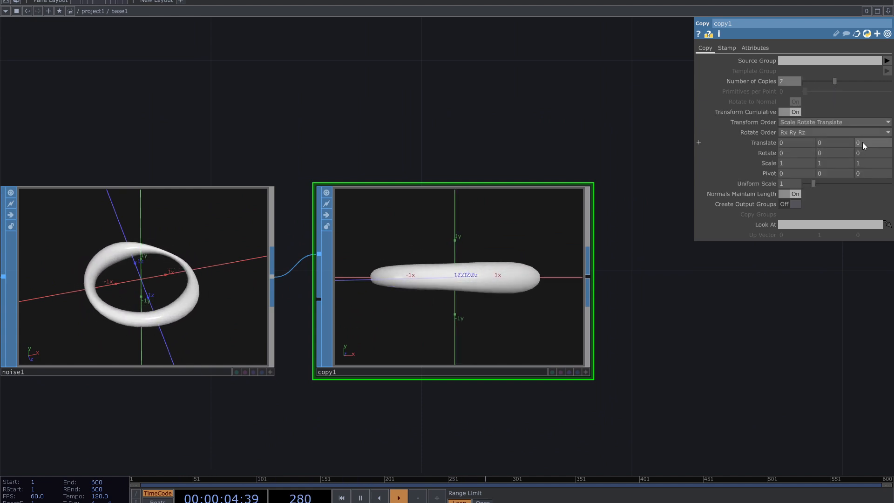
mouse_move(863, 142)
left_mouse_down()
mouse_move(869, 133)
mouse_move(811, 142)
left_mouse_up()
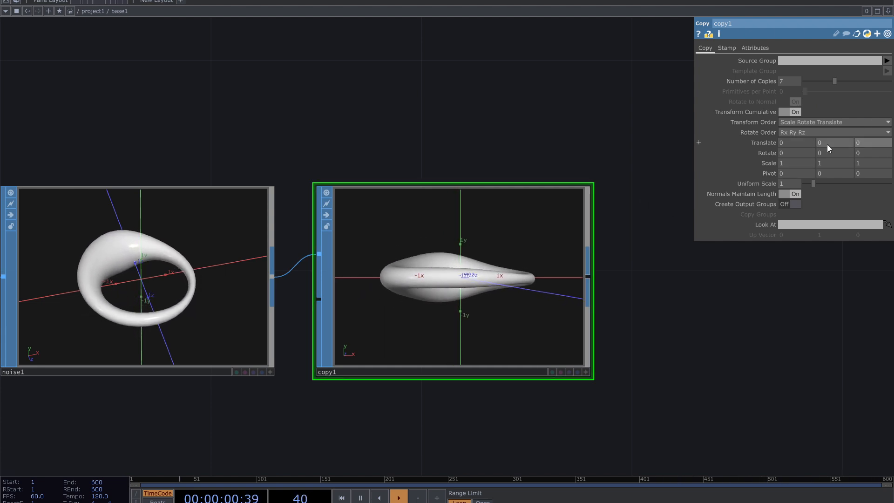
left_click_drag(827, 142, 827, 129)
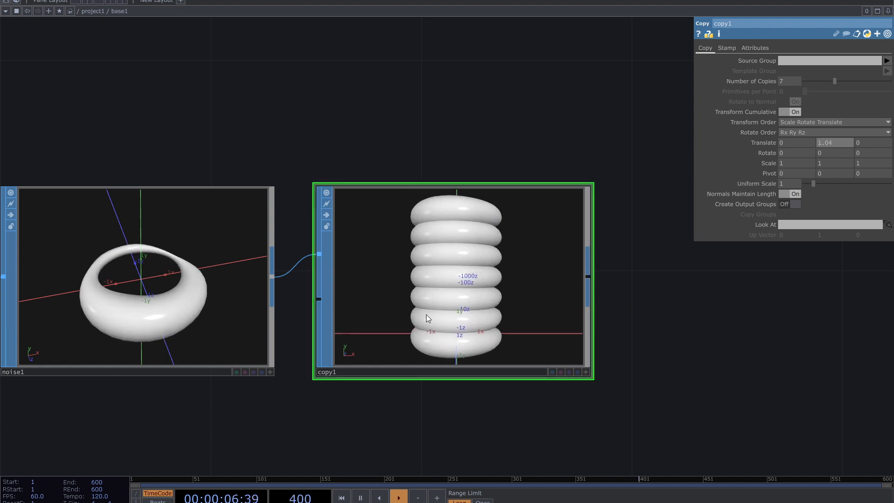
scroll(426, 314, "up", 4)
scroll(427, 316, "up", 4)
scroll(438, 311, "up", 1)
left_click_drag(768, 328, 699, 322)
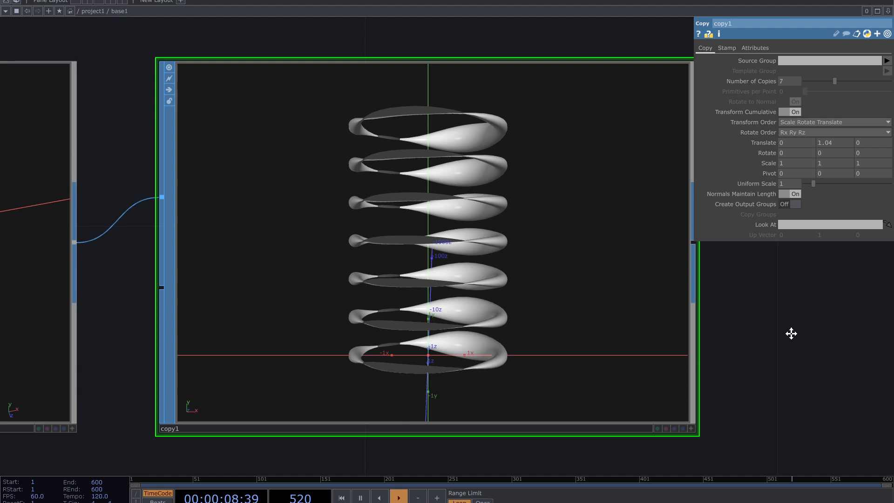
left_click(669, 428)
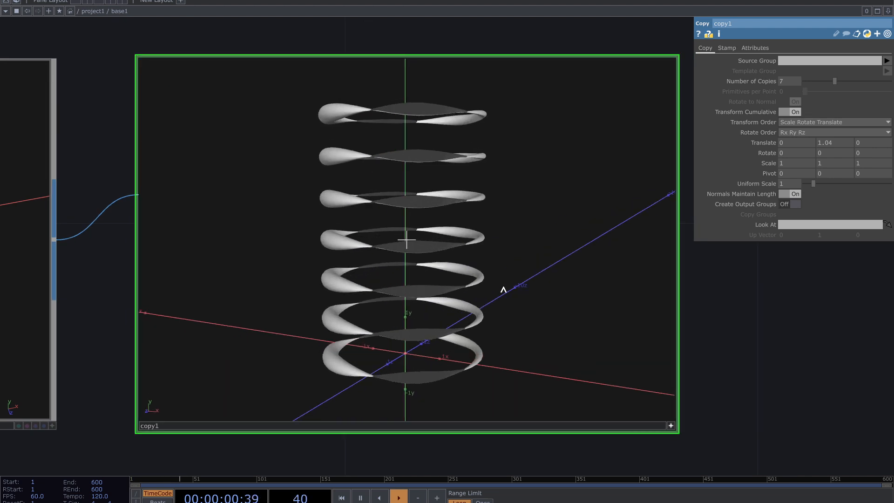
mouse_move(420, 244)
left_mouse_down()
mouse_move(486, 294)
mouse_move(554, 288)
left_mouse_up()
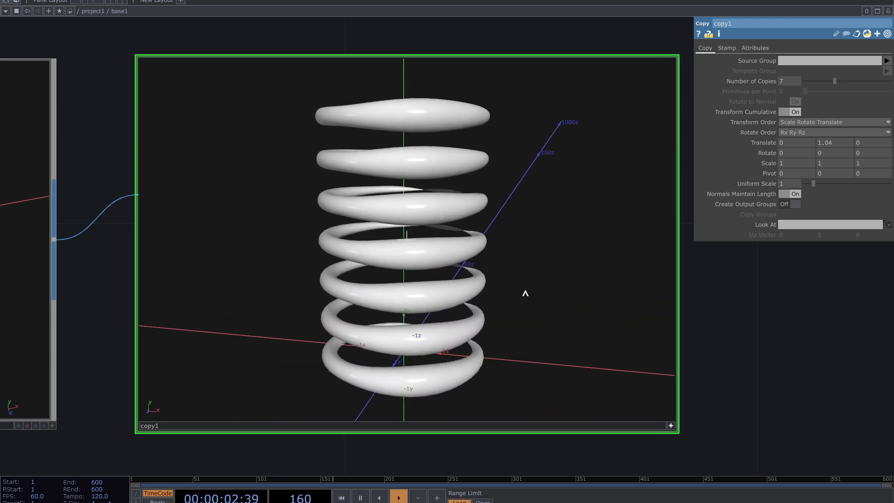
left_click(669, 425)
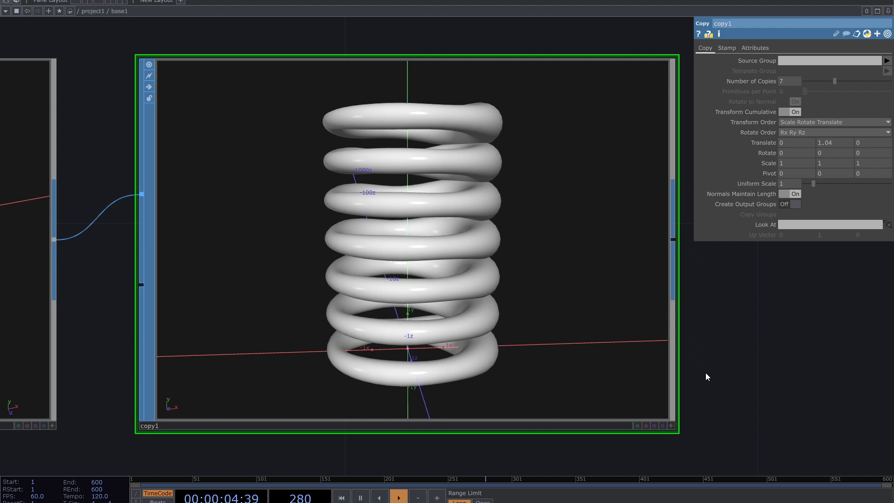
scroll(706, 373, "down", 2)
scroll(699, 328, "down", 1)
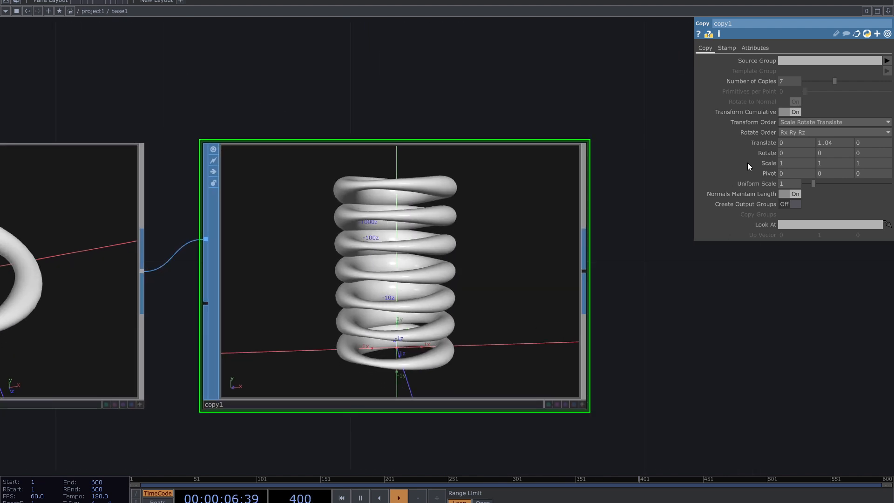
Scale each successive copy to 0.77 so the stack tapers into a cone.
middle_click(781, 163)
left_click_drag(773, 174, 768, 152)
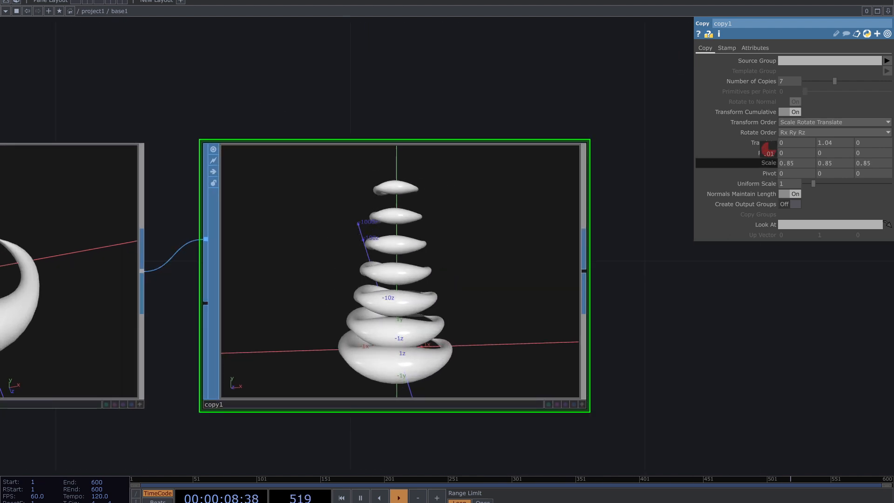
middle_click(826, 153)
left_click_drag(830, 153, 824, 131)
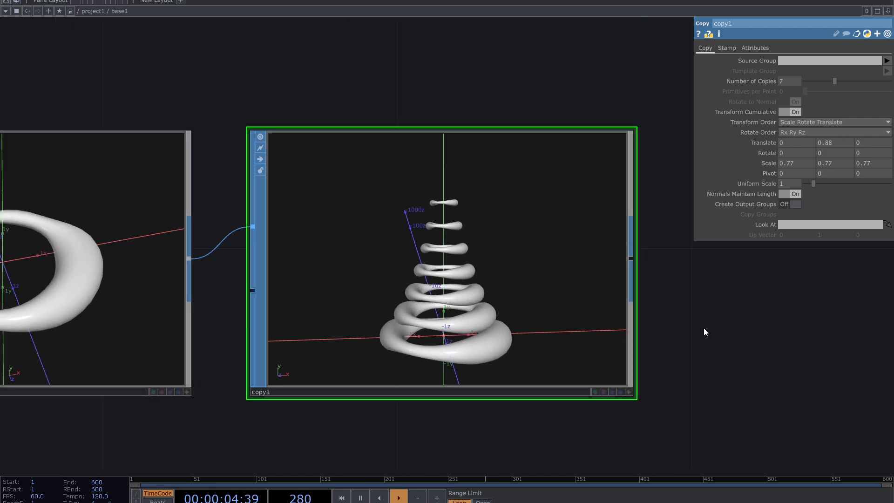
scroll(707, 324, "down", 1)
scroll(705, 321, "down", 1)
scroll(707, 322, "down", 1)
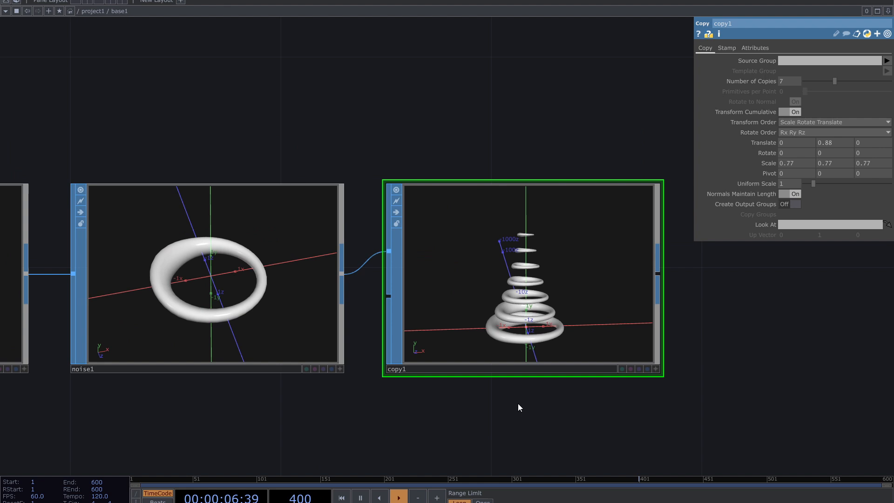
scroll(518, 403, "down", 1)
Lower noise1's period to 1.72 and amplitude to 0.36 for smoother rings.
left_click(316, 316)
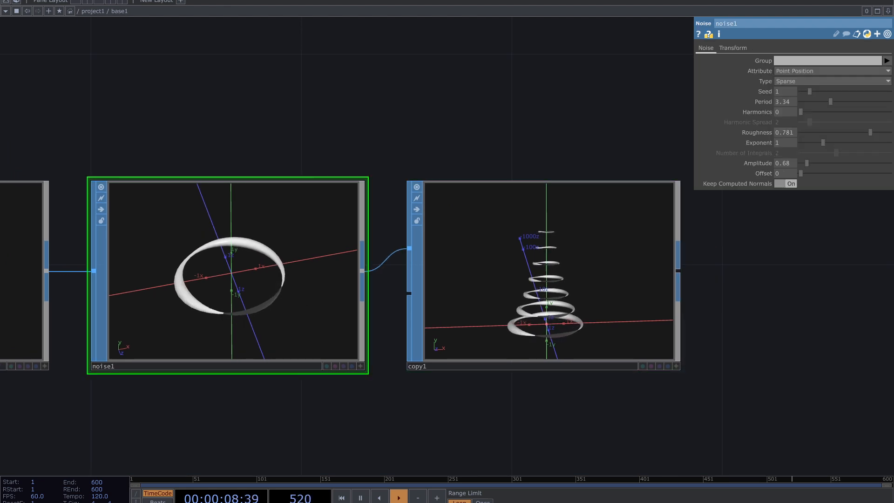
left_click_drag(830, 102, 817, 104)
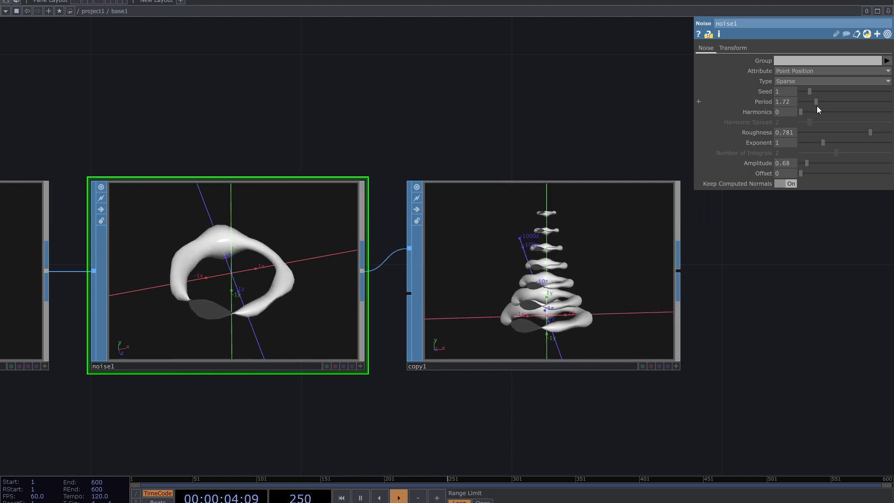
middle_click(790, 174)
mouse_move(790, 175)
left_mouse_down()
mouse_move(788, 150)
mouse_move(801, 151)
left_mouse_up()
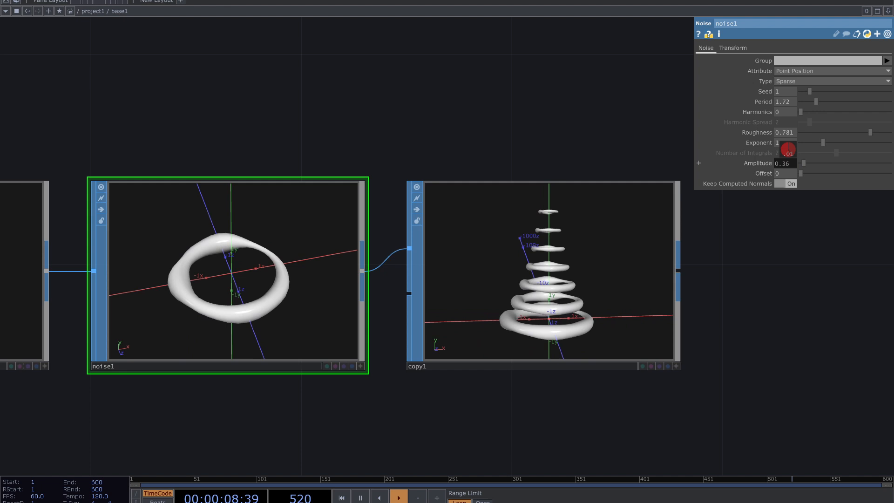
Reduce copy1's Translate Y spacing to 0.65.
left_click(554, 300)
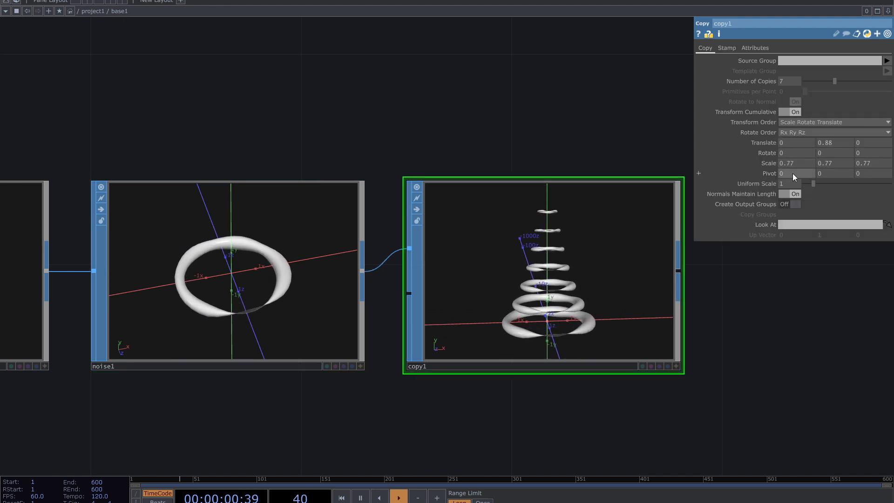
left_click_drag(836, 143, 821, 144)
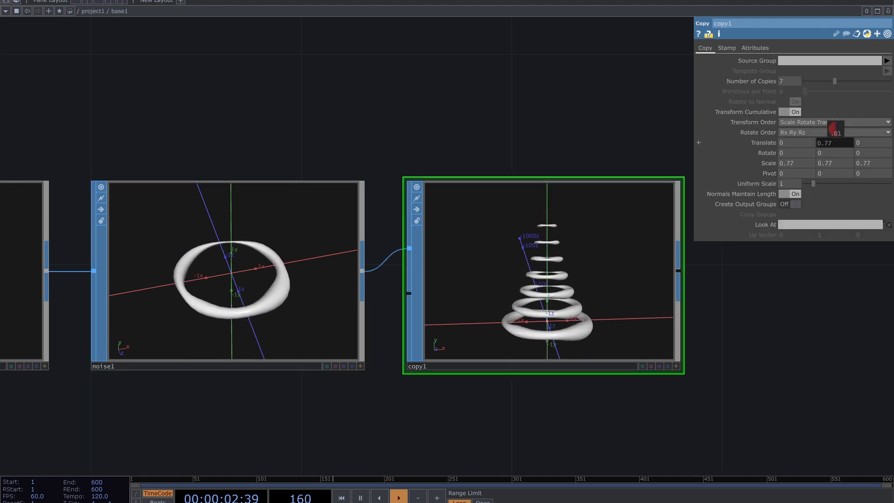
left_click_drag(727, 335, 455, 347)
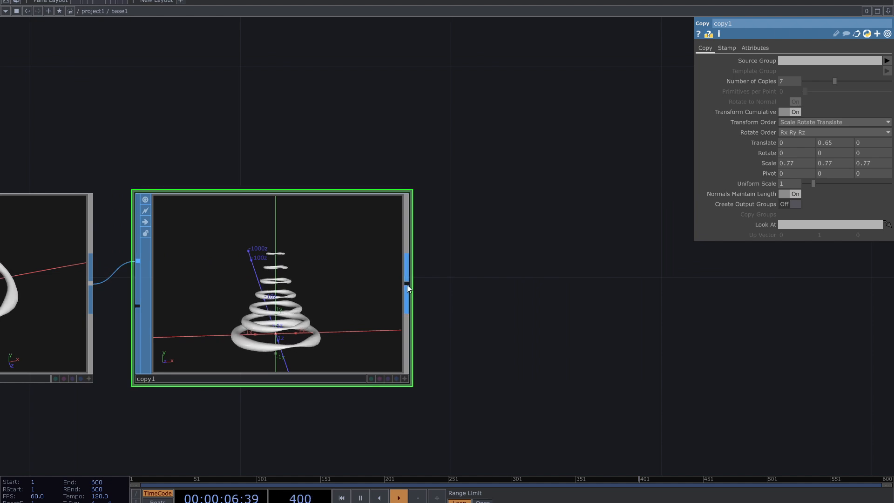
Add a second Noise SOP noise2 after copy1.
key("Tab")
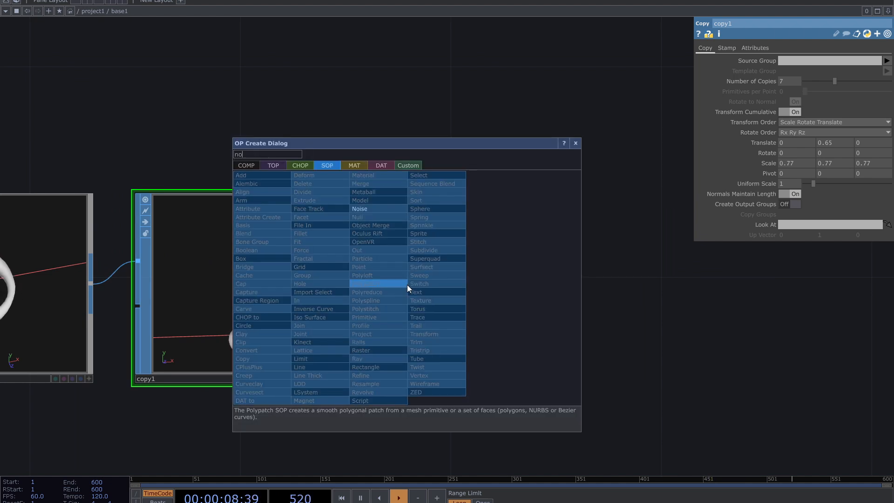
left_click(392, 210)
left_click(562, 296)
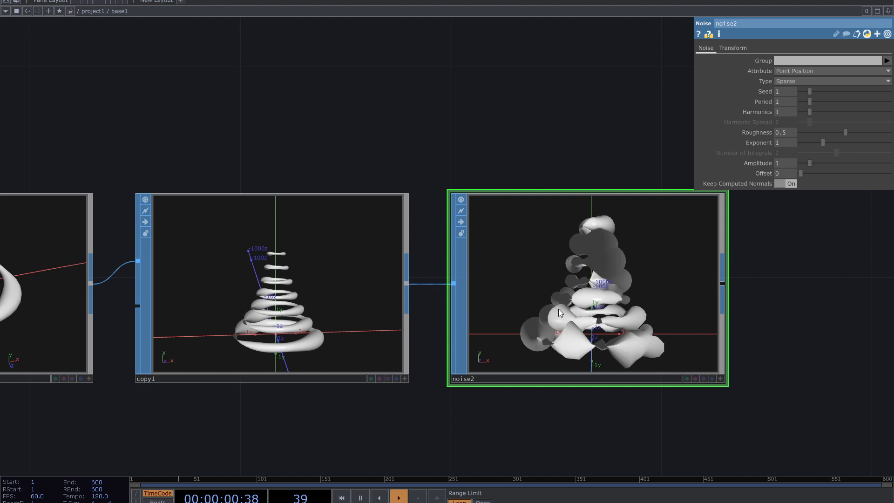
mouse_move(419, 420)
left_mouse_down()
mouse_move(643, 368)
mouse_move(455, 395)
left_mouse_up()
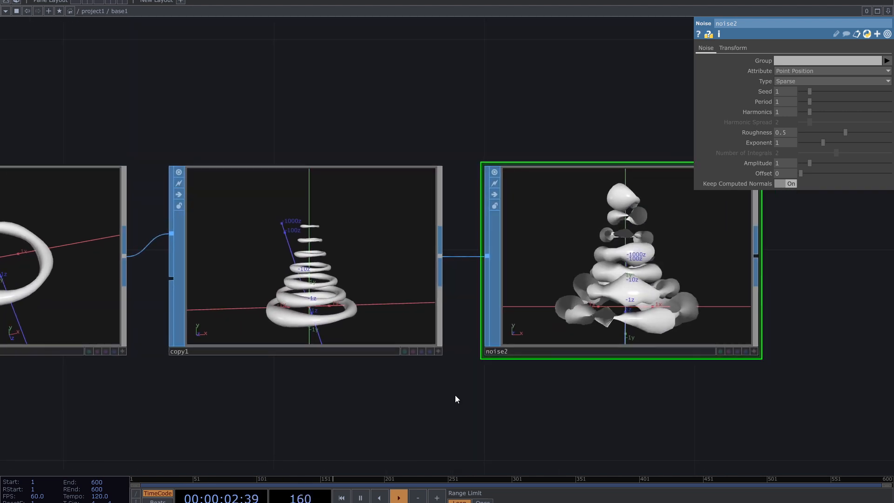
left_click_drag(523, 388, 632, 322)
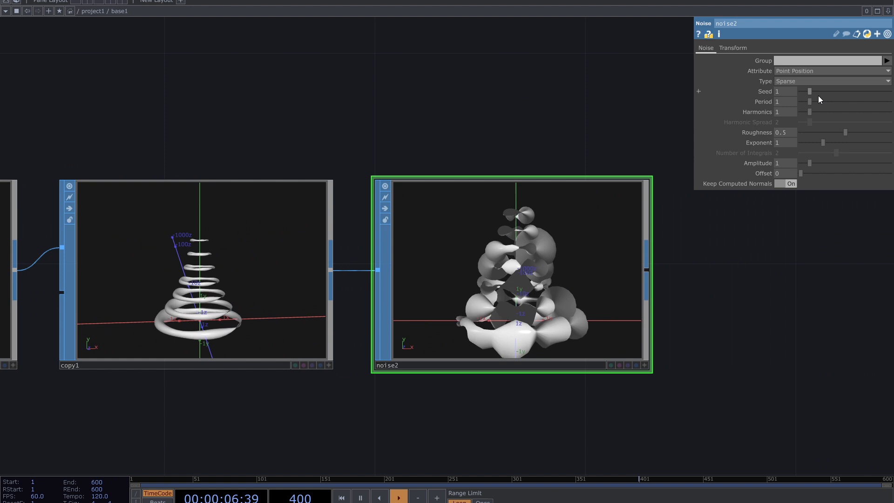
Set noise2 to period 0.42 and amplitude 0.58 and enlarge its viewer.
mouse_move(809, 101)
left_mouse_down()
mouse_move(832, 103)
mouse_move(830, 110)
left_mouse_up()
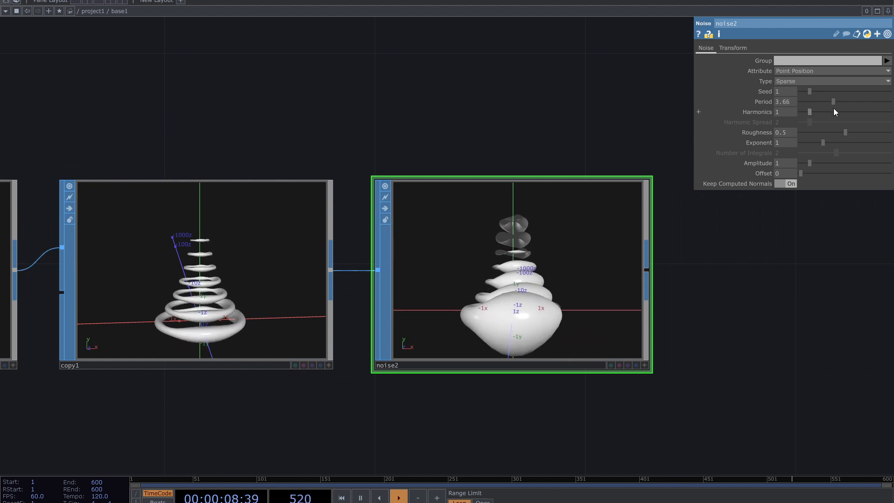
left_click_drag(809, 163, 803, 165)
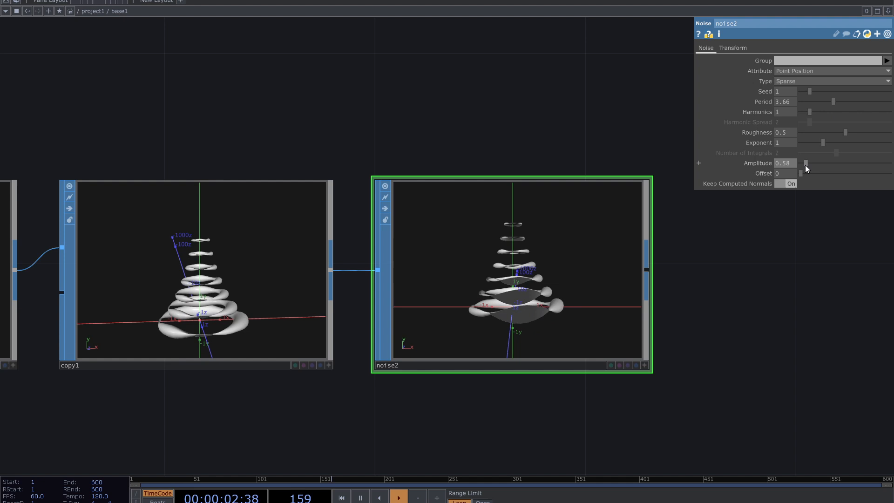
left_click(589, 314)
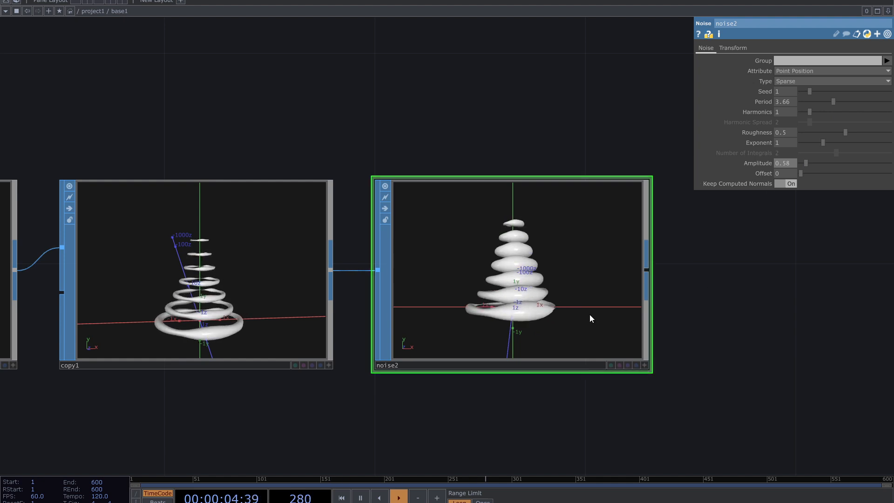
scroll(702, 249, "up", 2)
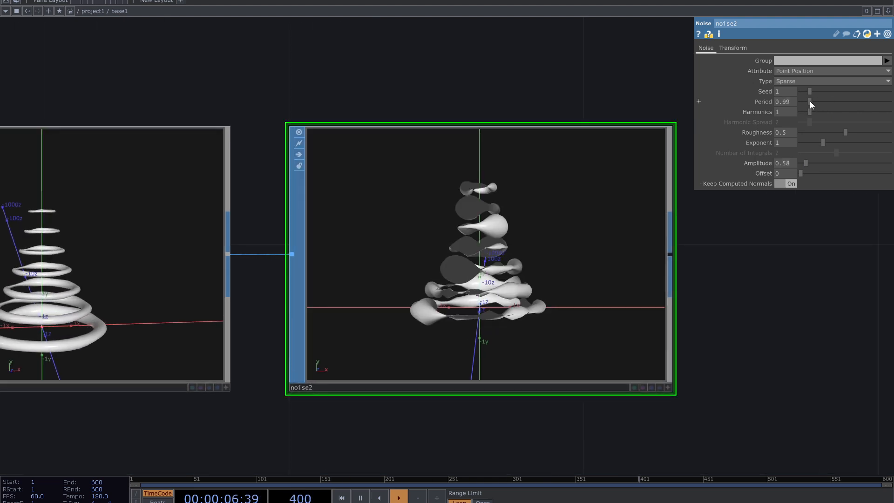
scroll(489, 279, "up", 2)
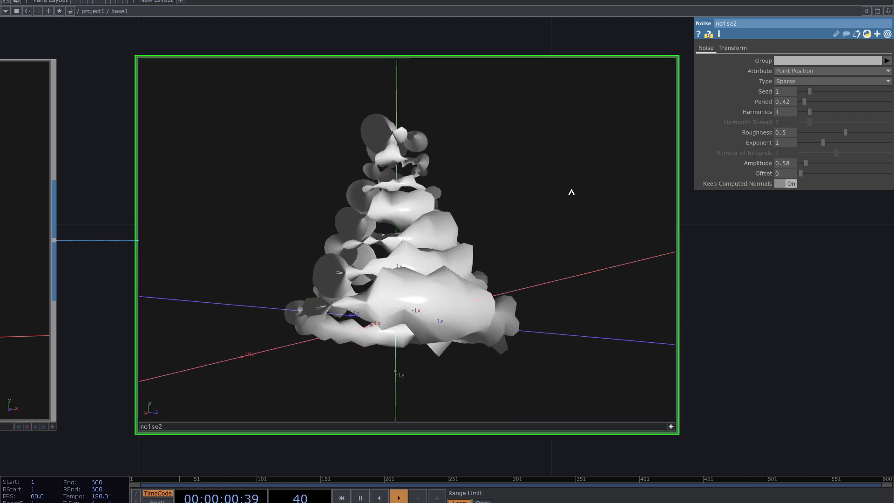
scroll(763, 365, "down", 2)
scroll(762, 315, "down", 2)
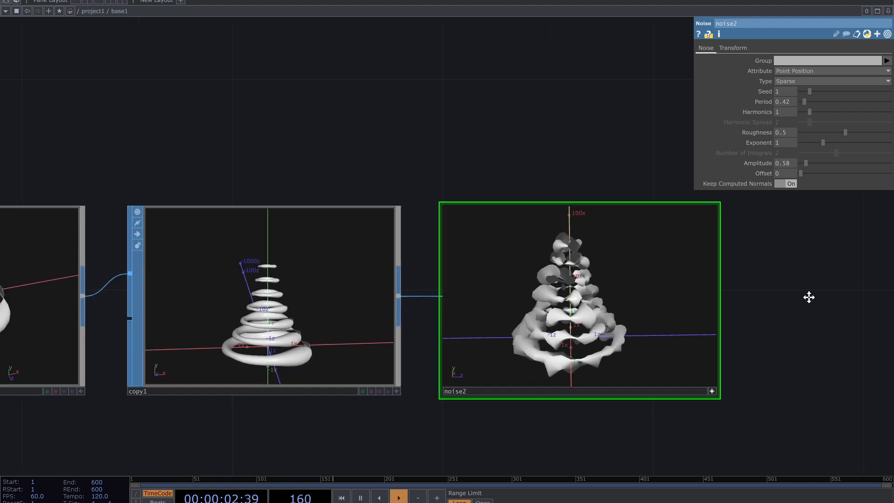
scroll(803, 294, "down", 2)
scroll(768, 266, "up", 3)
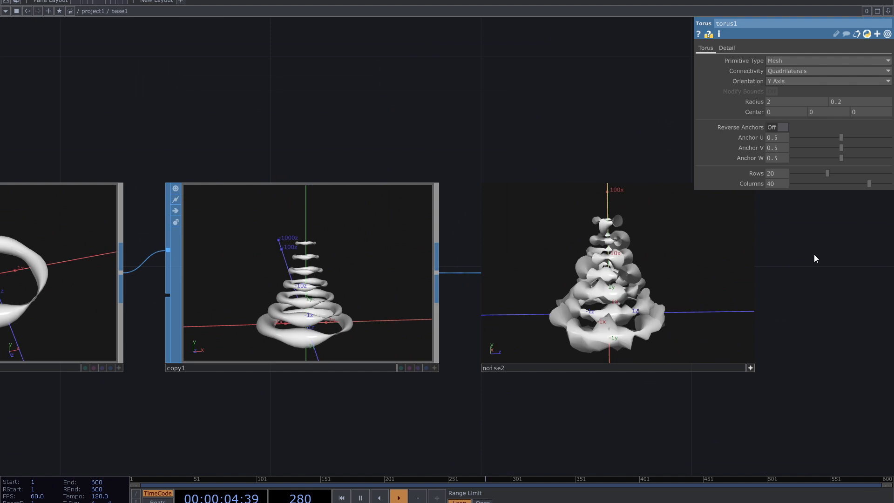
scroll(790, 210, "up", 2)
type("100")
key("Return")
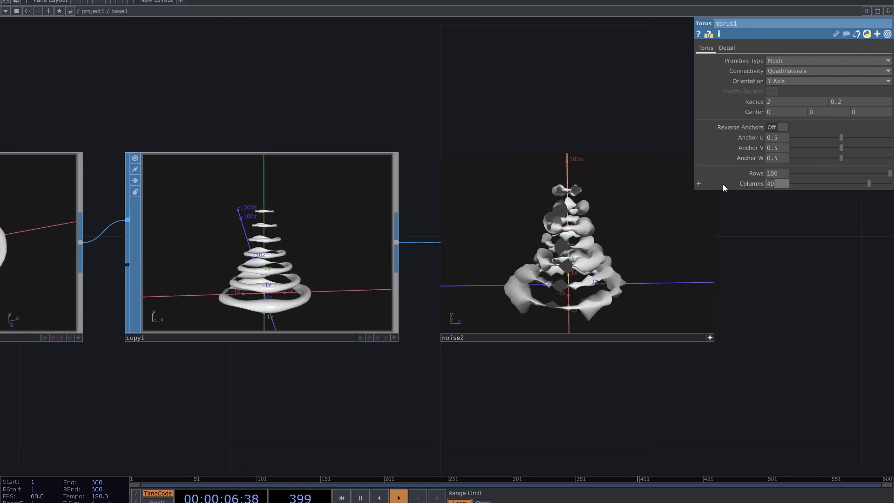
scroll(733, 266, "up", 3)
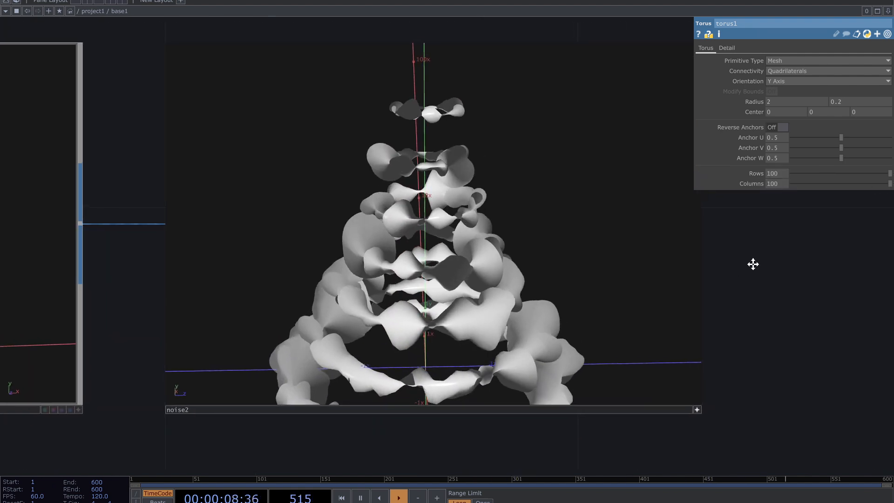
scroll(734, 266, "up", 2)
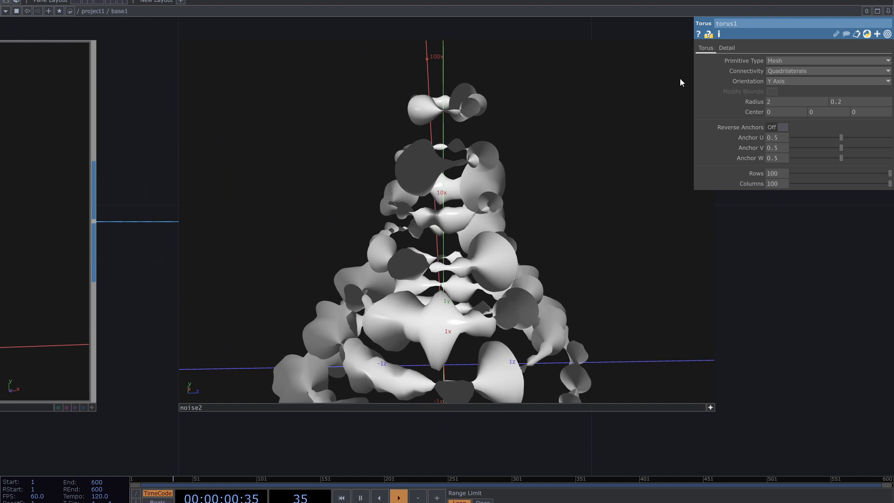
left_click(780, 184)
type("40")
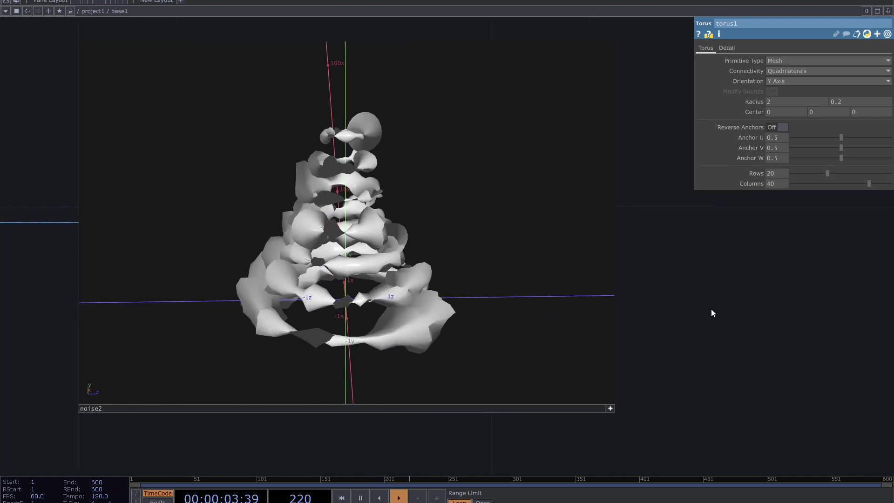
scroll(711, 309, "down", 3)
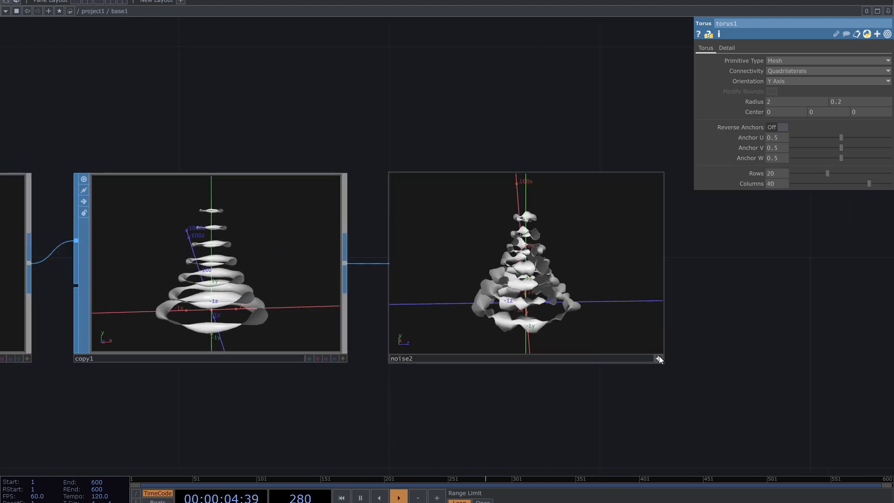
scroll(659, 356, "down", 2)
Append a Null SOP null1 after noise2.
left_click_drag(491, 285, 354, 279)
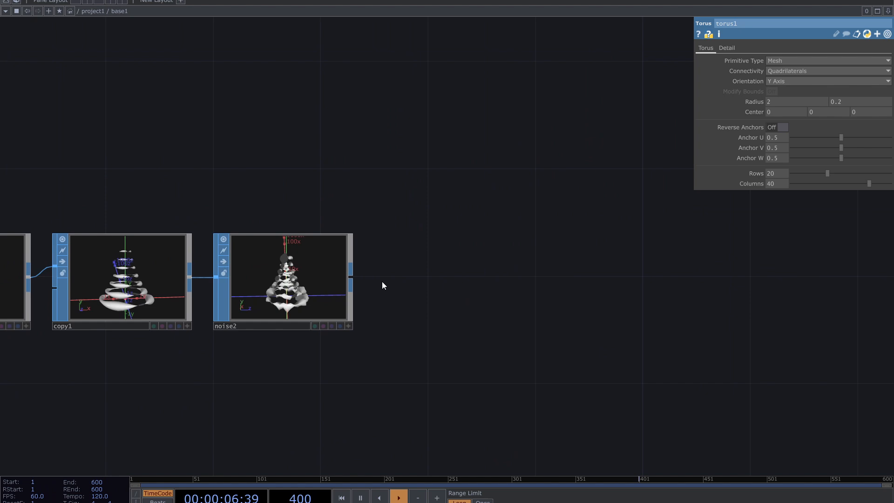
right_click(351, 277)
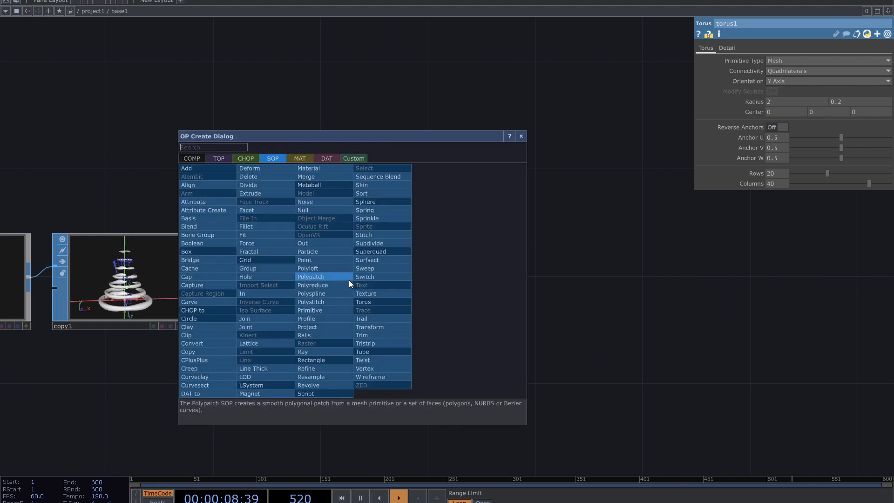
left_click(269, 220)
left_click(610, 285)
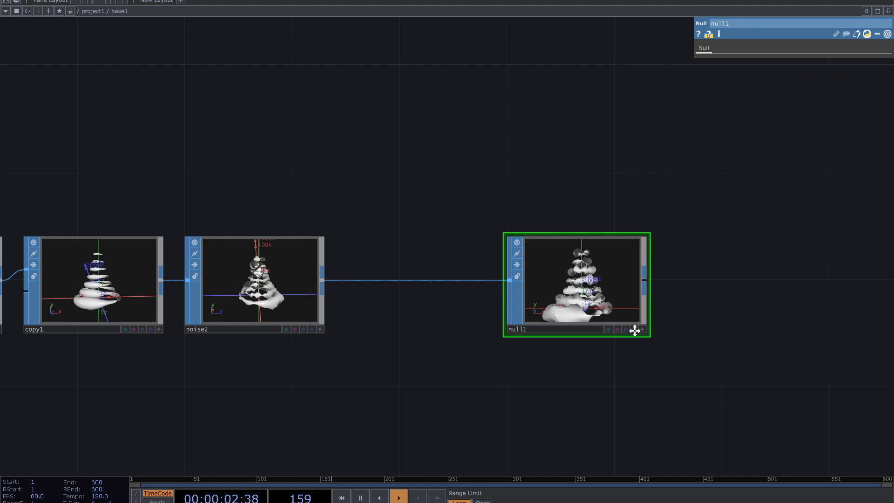
Wire a Geometry COMP geo1 after null1.
right_click(326, 273)
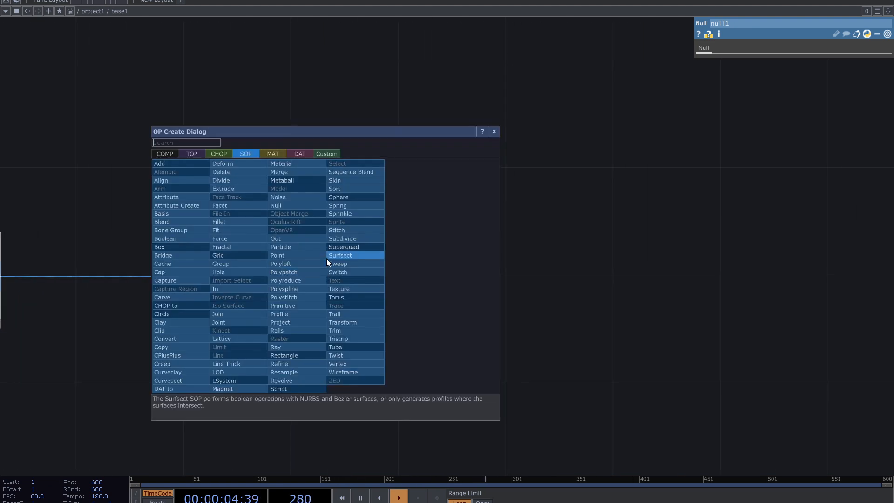
left_click(165, 154)
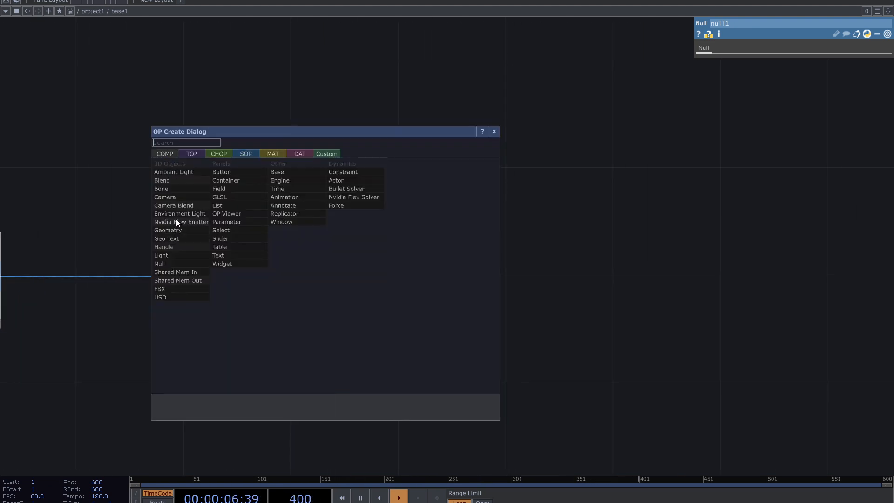
left_click(172, 230)
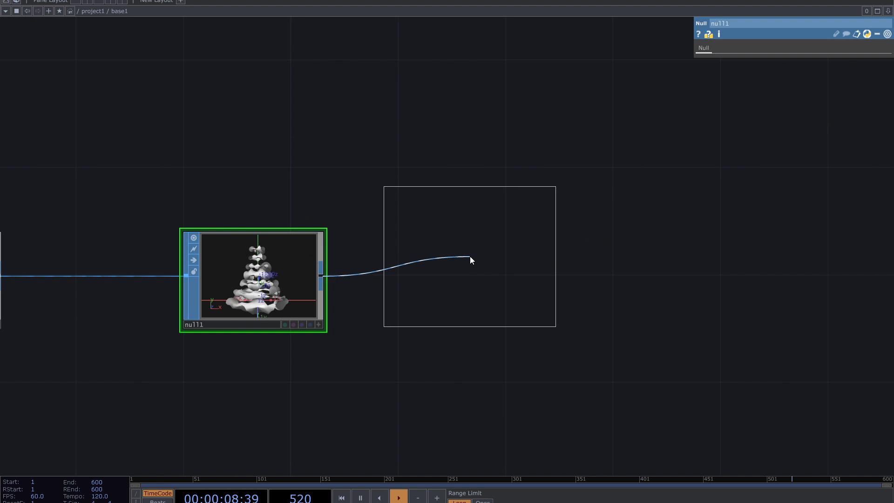
left_click(453, 267)
Create a Camera COMP cam1 above the network.
double_click(425, 148)
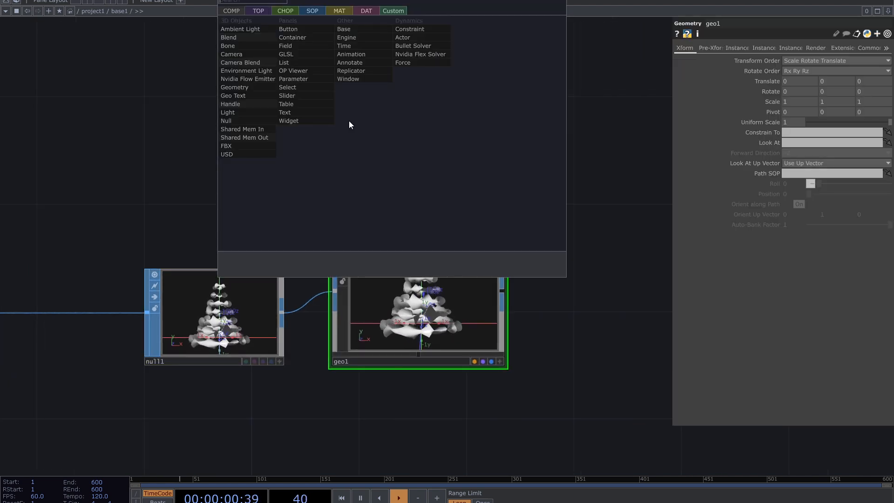
type("ca")
left_click(235, 55)
left_click(390, 133)
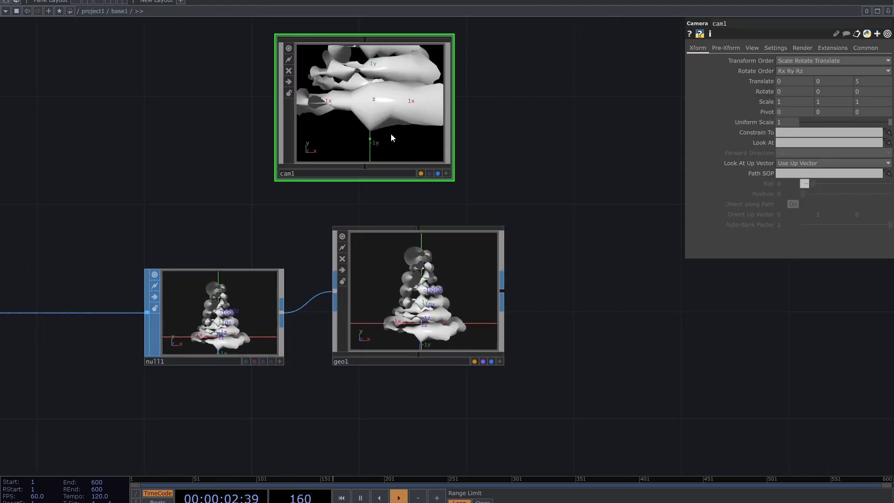
left_click_drag(400, 424, 353, 301)
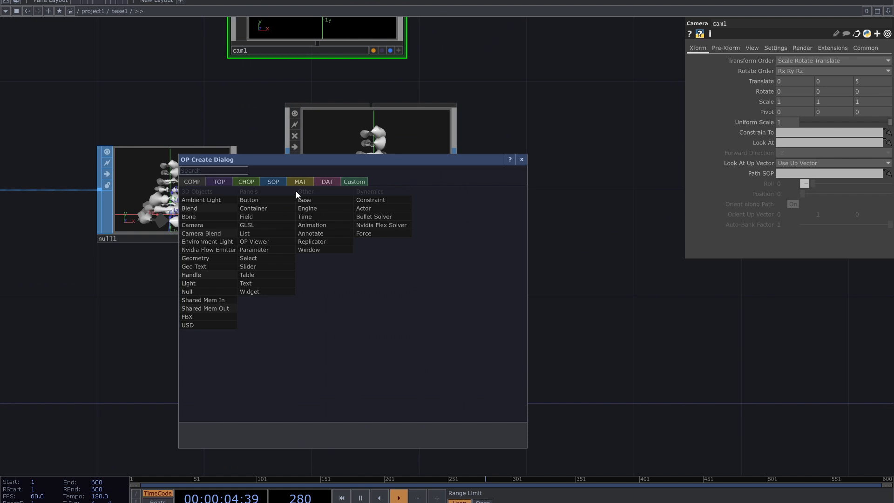
Create a Line MAT line1 and assign it as geo1's material.
left_click(302, 182)
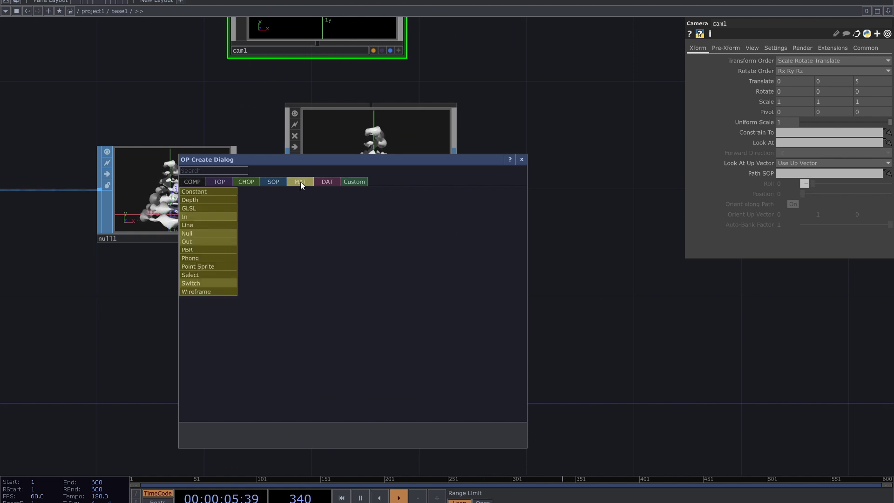
left_click(217, 221)
left_click(304, 335)
mouse_move(434, 334)
left_mouse_down()
mouse_move(434, 309)
mouse_move(376, 344)
left_mouse_up()
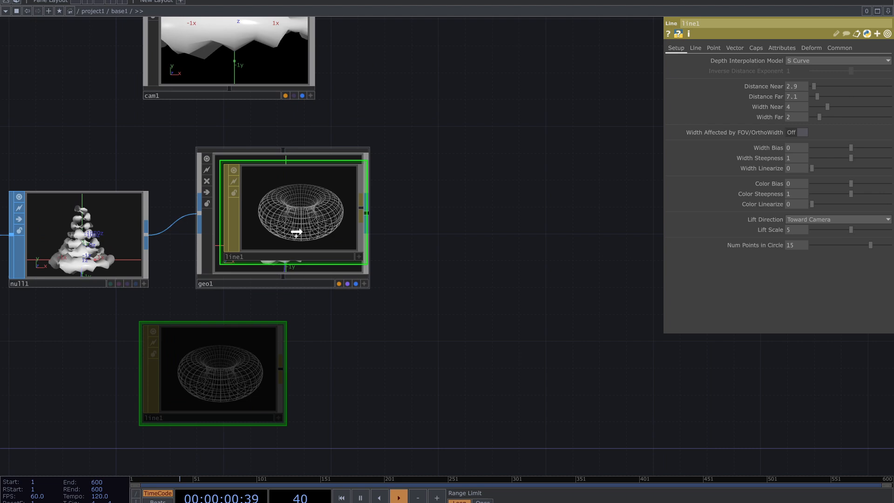
left_click(303, 221)
left_click_drag(427, 222, 334, 241)
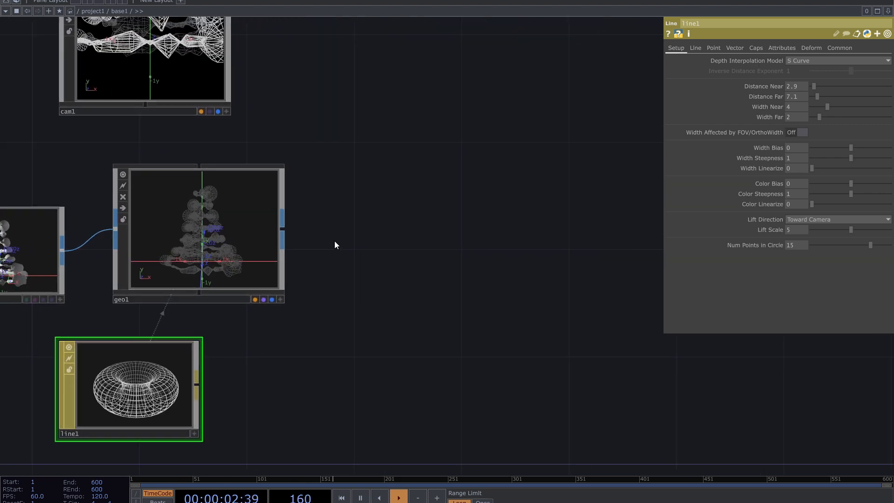
double_click(364, 233)
type("re")
Add a Render TOP render1 drawing geo1 through cam1 and turn on cam1's viewer.
left_click(231, 113)
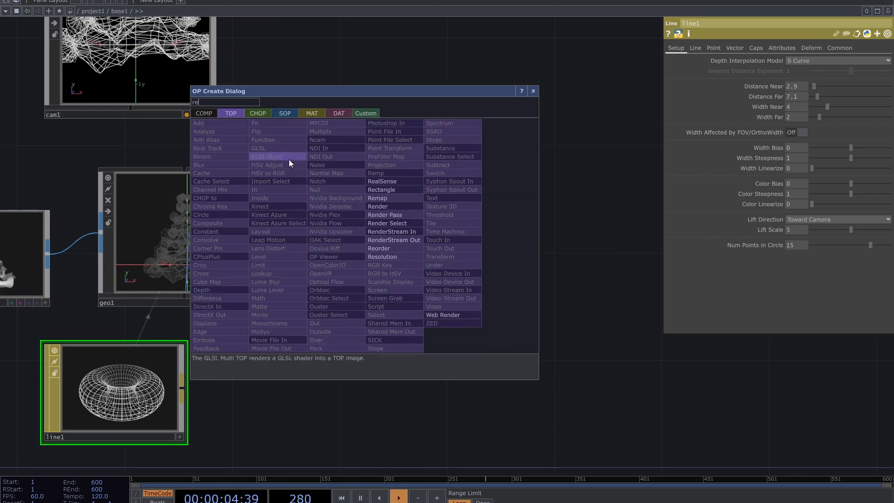
left_click(395, 205)
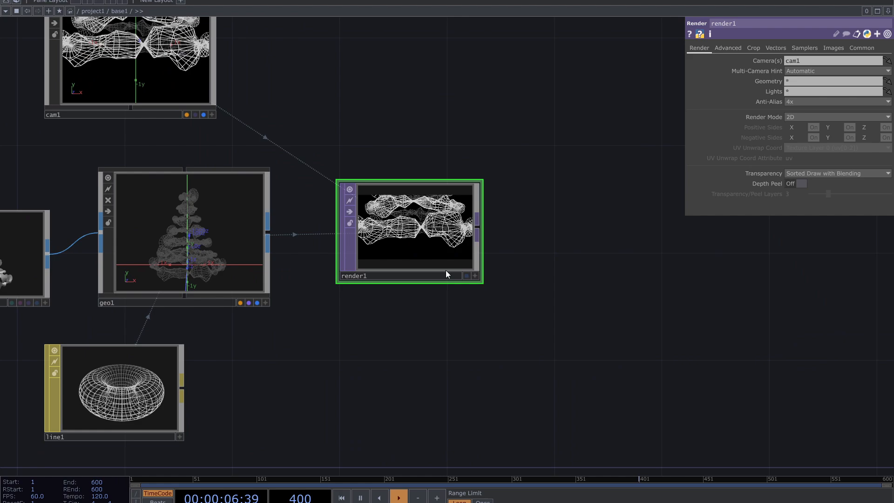
scroll(424, 322, "up", 1)
left_click_drag(425, 321, 319, 112)
scroll(390, 192, "down", 3)
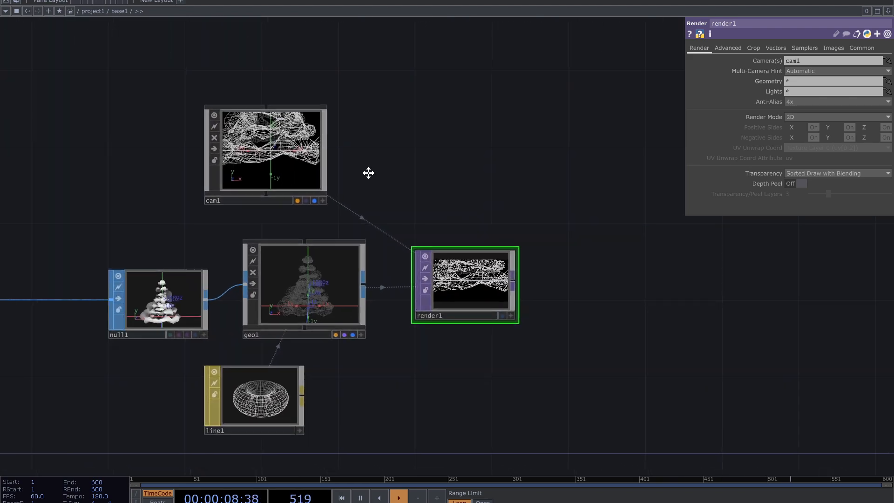
left_click(311, 189)
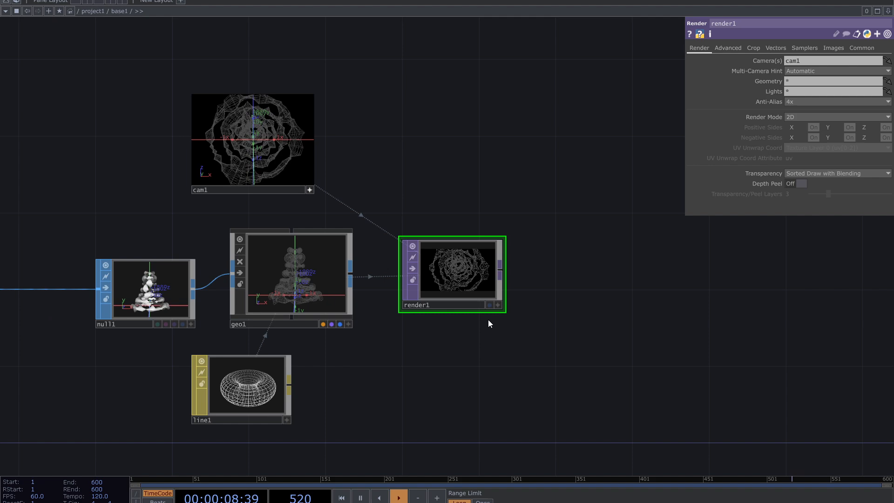
Display render1's tunnel behind the network and select line1 for editing.
left_click(489, 305)
left_click(237, 388)
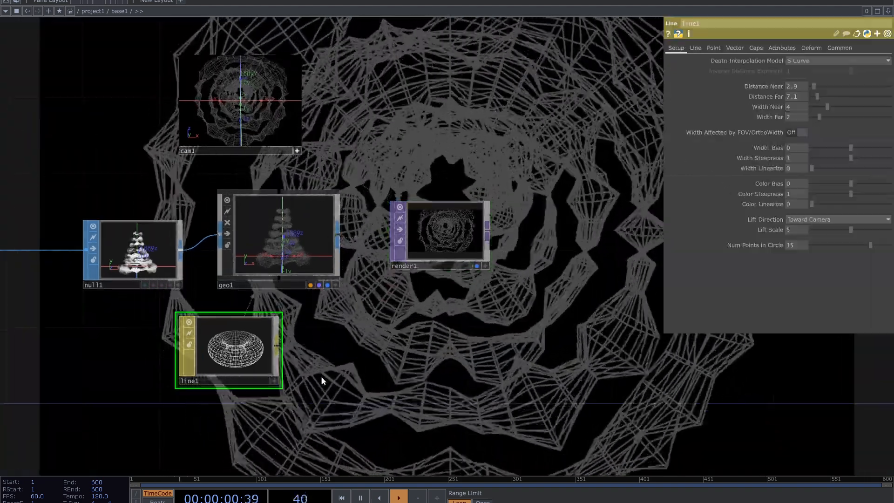
left_click_drag(321, 375, 346, 302)
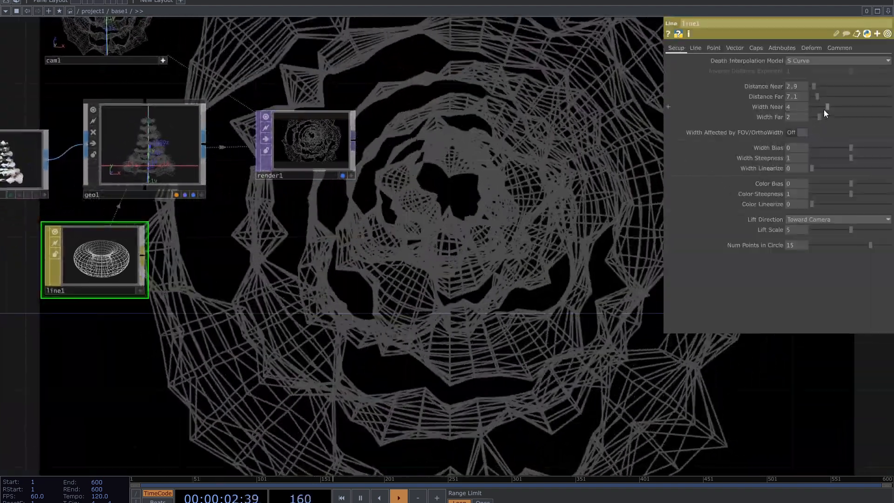
Thin line1's strokes to Width Near 0.5 and Width Far 0.39.
mouse_move(828, 107)
left_mouse_down()
mouse_move(815, 107)
mouse_move(815, 117)
left_mouse_up()
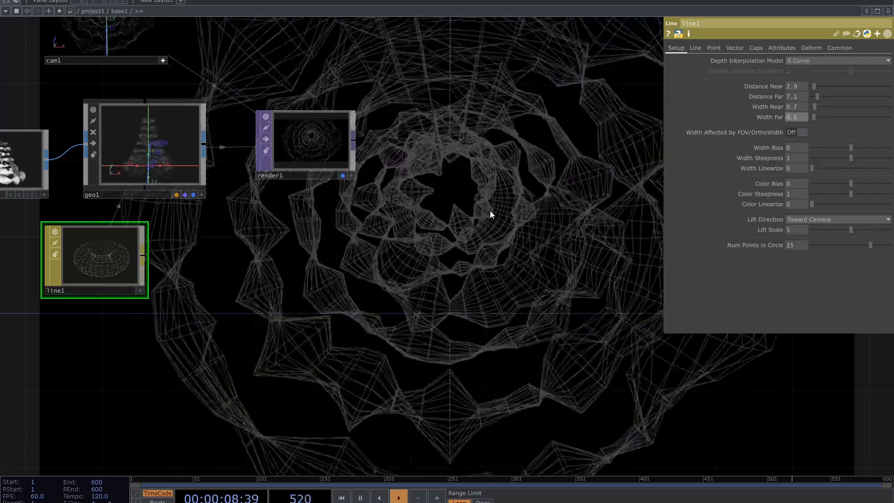
left_click_drag(490, 210, 489, 268)
mouse_move(816, 106)
left_mouse_down()
mouse_move(794, 129)
mouse_move(793, 106)
left_mouse_up()
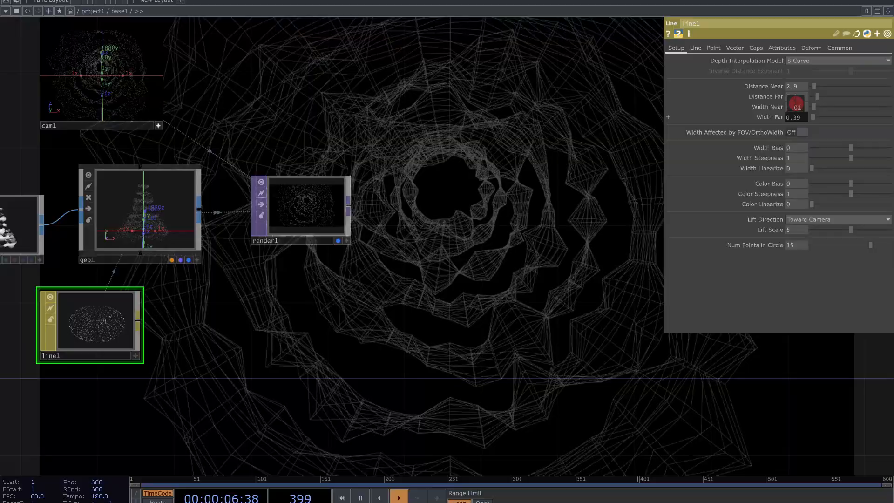
left_click_drag(305, 353, 335, 230)
scroll(336, 230, "up", 3)
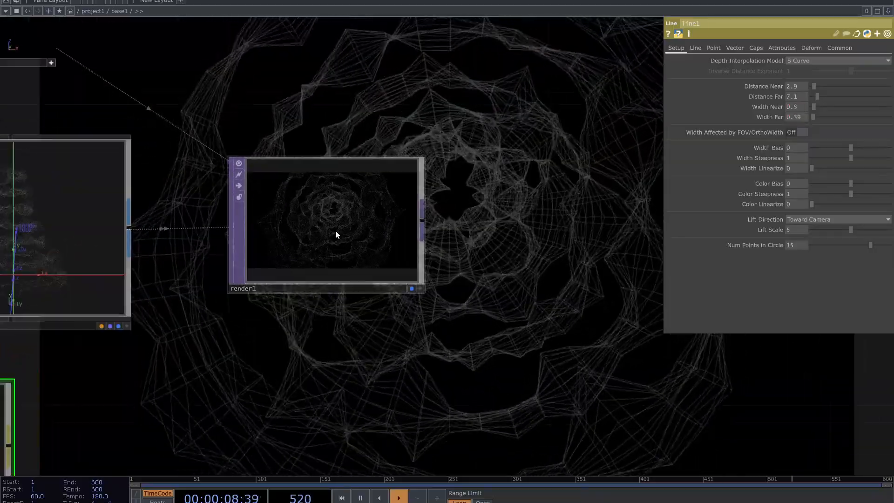
scroll(335, 230, "up", 2)
scroll(338, 233, "down", 5)
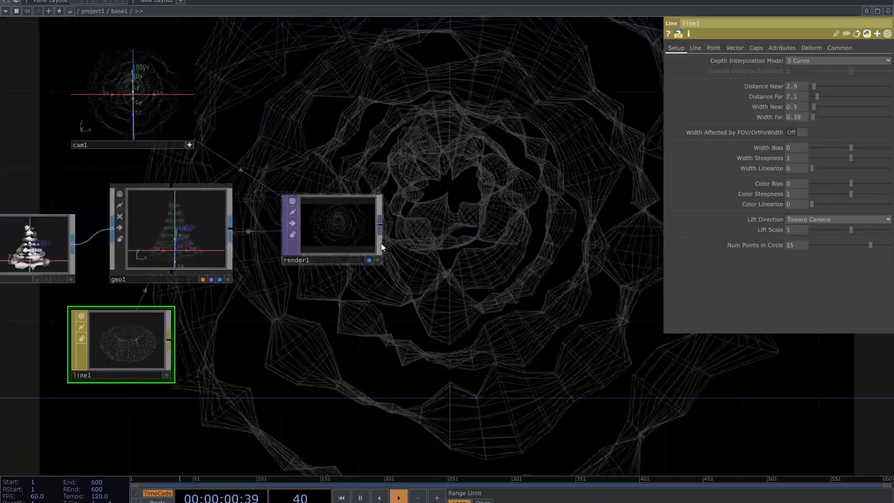
scroll(404, 266, "up", 2)
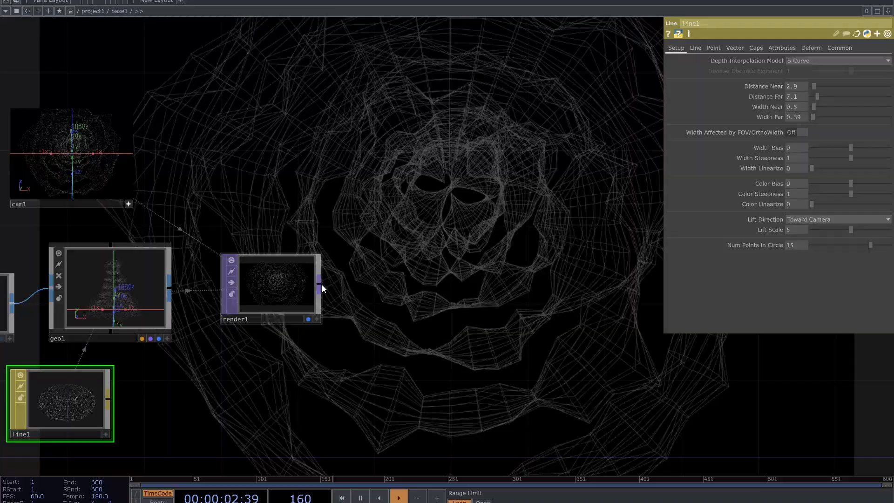
Add a Level TOP after render1 and raise its Brightness 1 to 1.71.
double_click(321, 284)
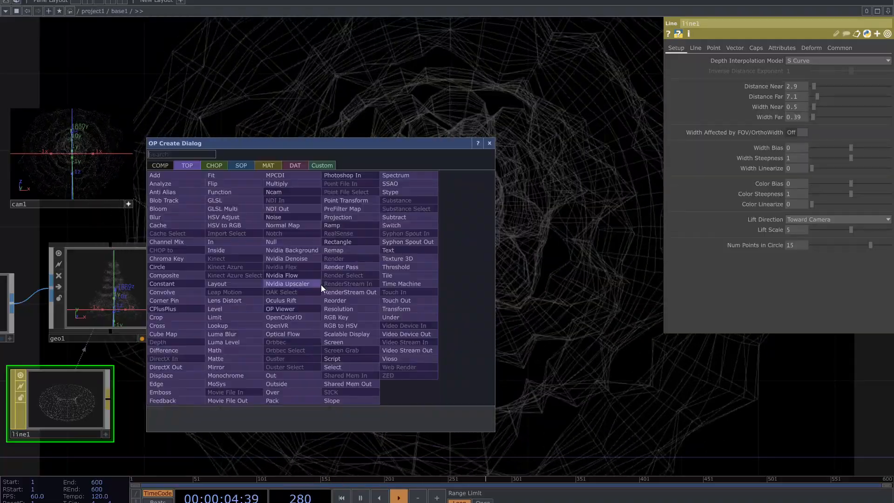
type("le")
left_click(226, 308)
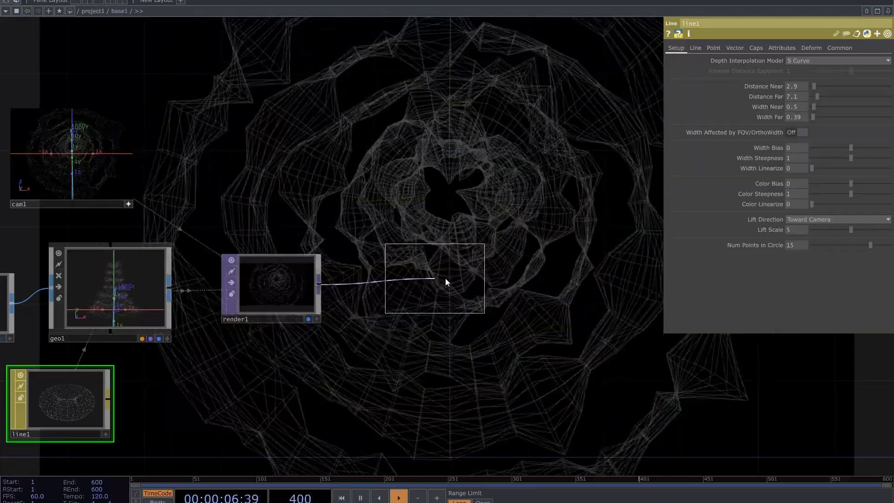
left_click(445, 278)
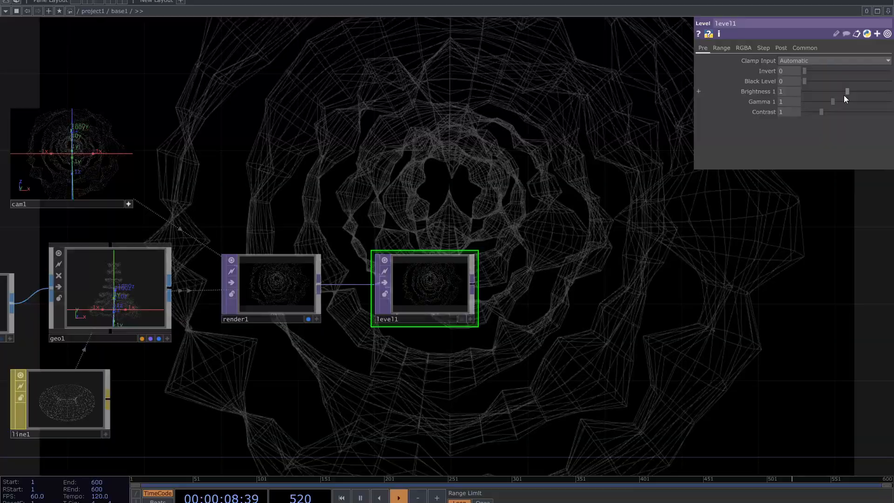
left_click_drag(847, 92, 878, 91)
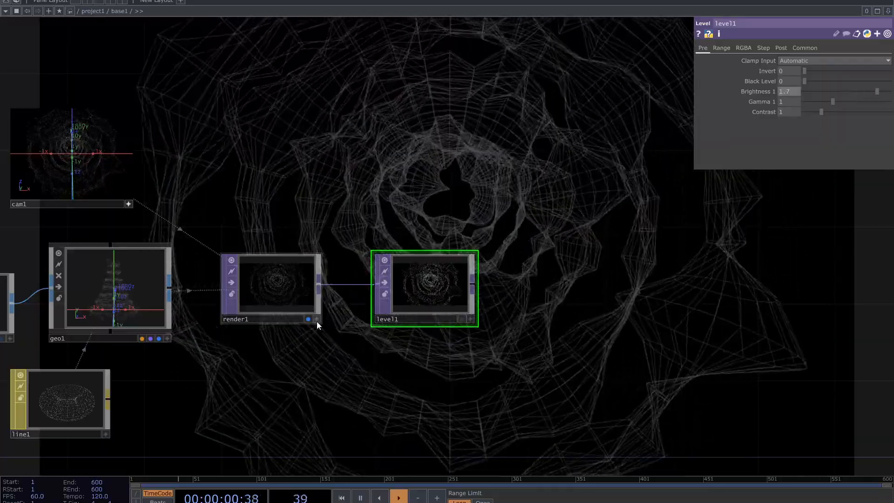
Move the display flag from render1 to level1 and reposition level1 at the lower left.
left_click(310, 321)
left_click(466, 319)
scroll(459, 314, "up", 3)
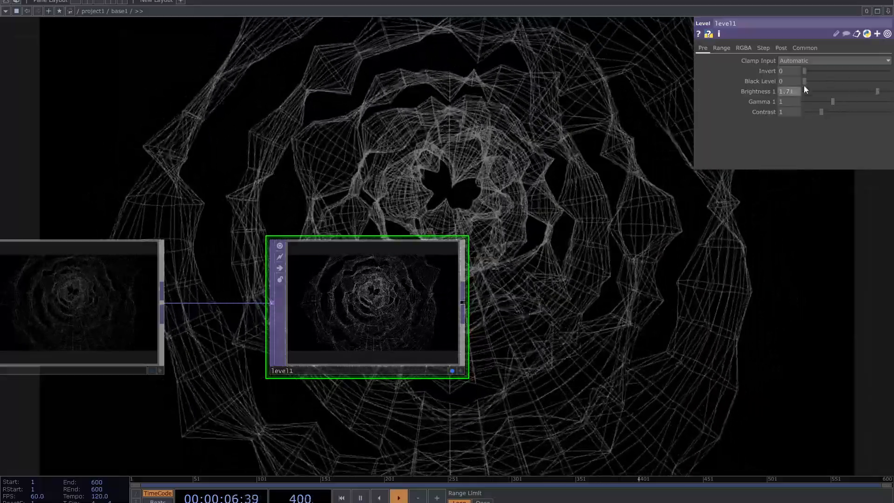
scroll(596, 154, "down", 2)
mouse_move(489, 196)
left_mouse_down()
mouse_move(575, 227)
mouse_move(534, 230)
left_mouse_up()
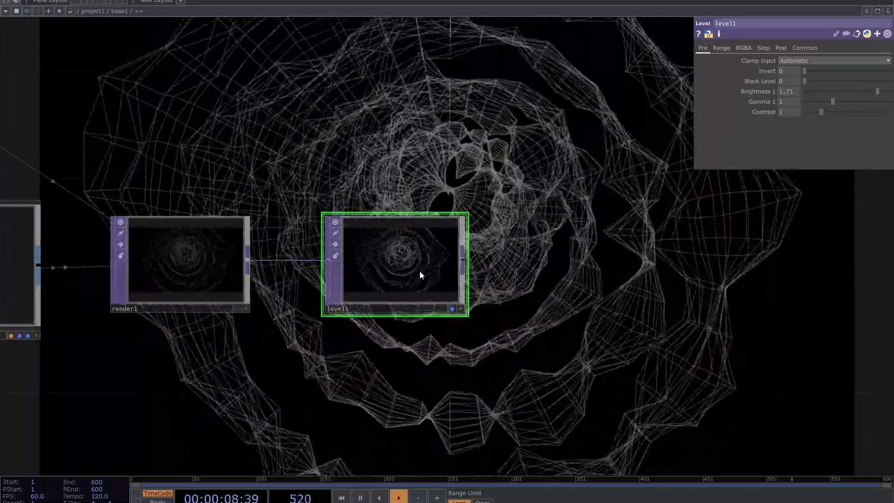
left_click_drag(419, 270, 328, 430)
mouse_move(528, 403)
left_mouse_down()
mouse_move(322, 299)
mouse_move(218, 349)
left_mouse_up()
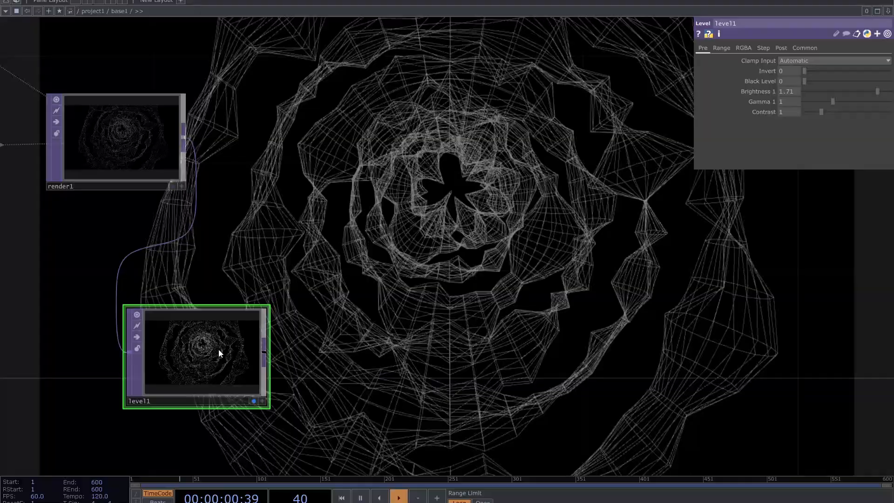
Add a Blur TOP after level1 with Pre-Shrink 4 and Filter Size 19.
right_click(265, 354)
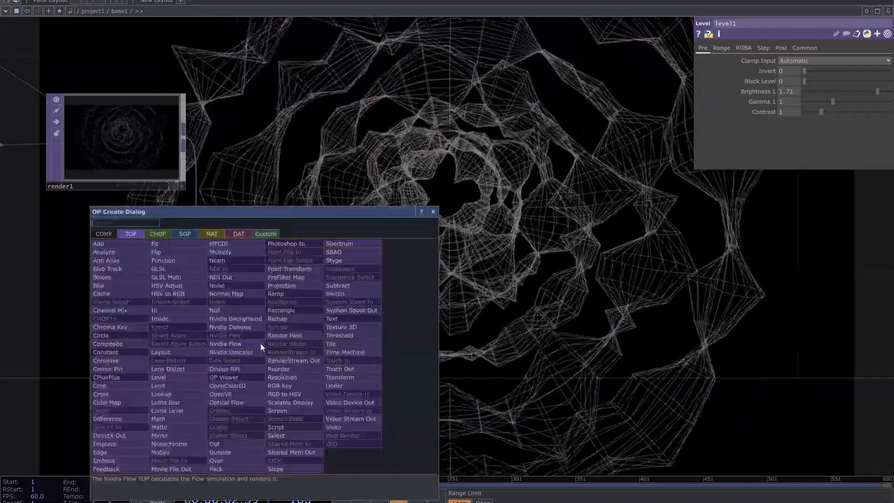
left_click(107, 286)
left_click(384, 354)
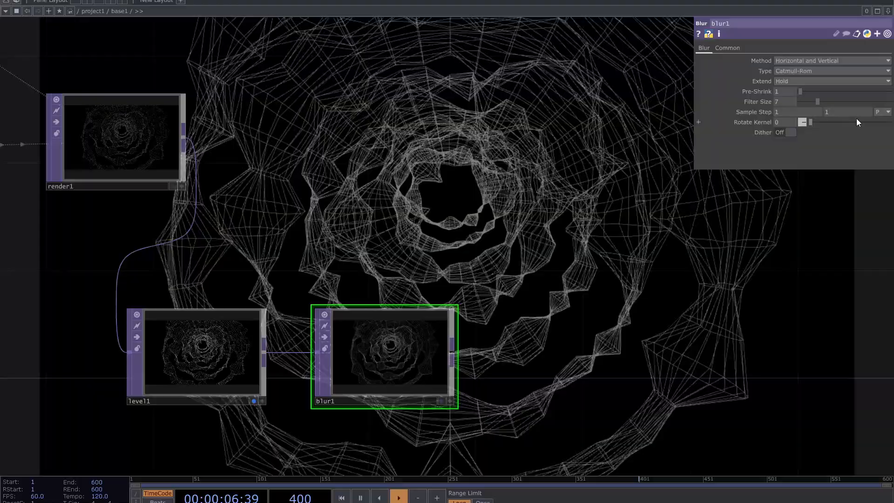
mouse_move(801, 91)
left_mouse_down()
mouse_move(839, 91)
mouse_move(849, 102)
left_mouse_up()
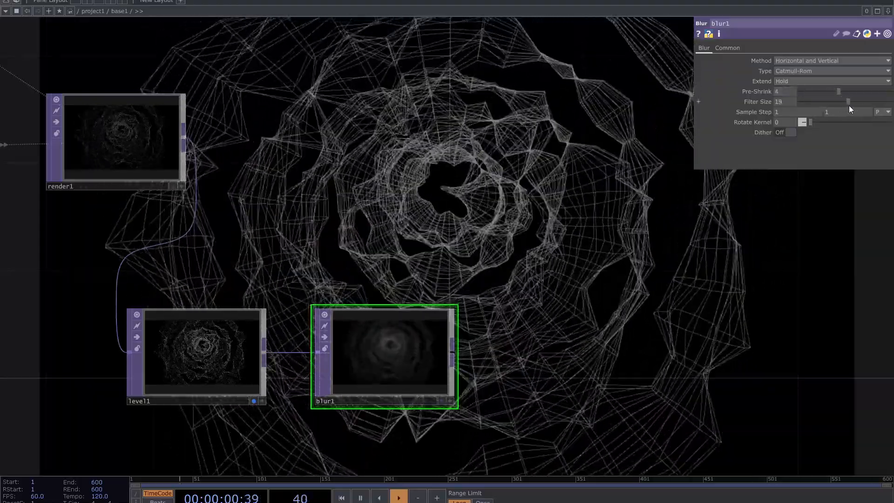
Raise level1's Black Level to 0.08 to darken the output.
left_click(237, 368)
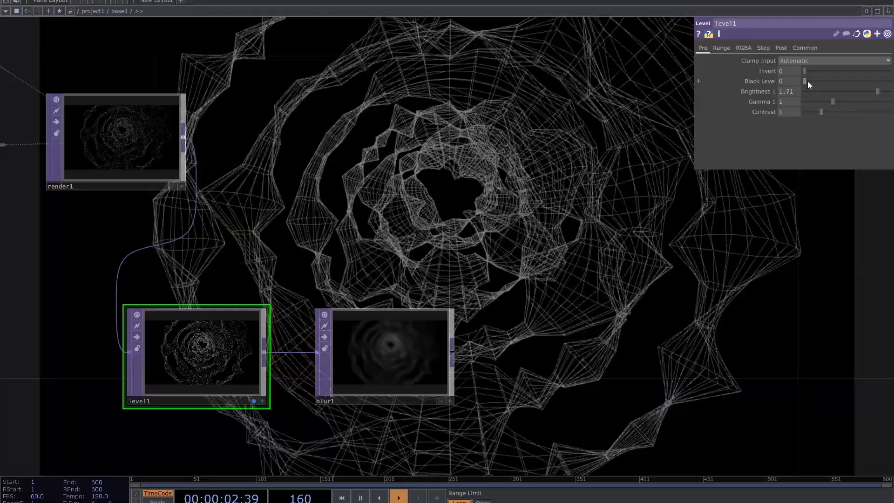
left_click_drag(806, 81, 806, 82)
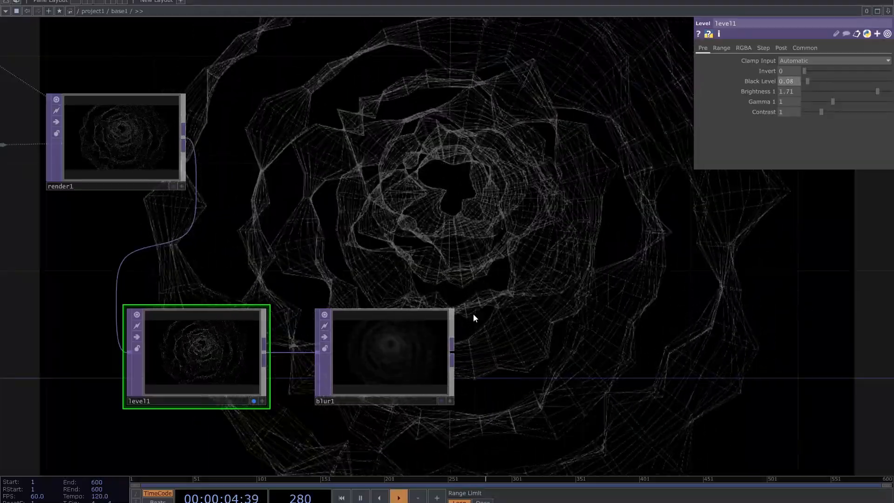
scroll(420, 349, "up", 3)
scroll(368, 376, "up", 2)
scroll(401, 304, "down", 3)
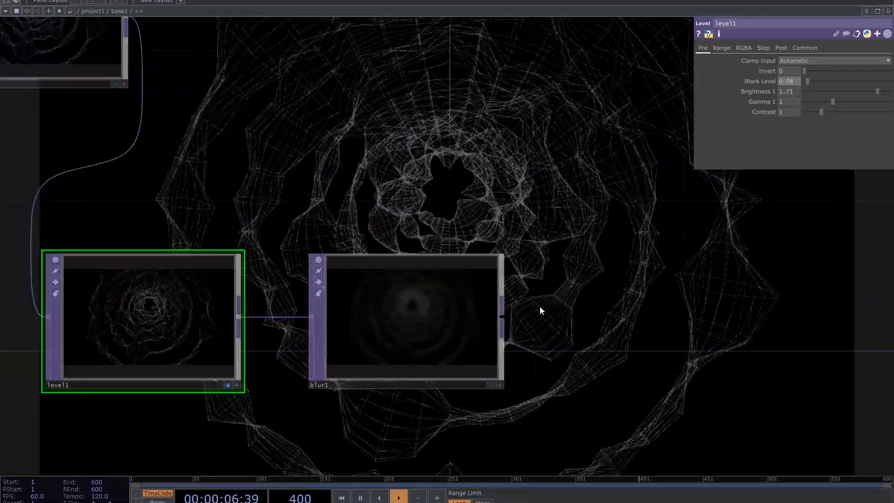
Add a Bloom TOP after blur1 and lower its Pre-Black Level to 0.08 for a stronger glow.
key("Tab")
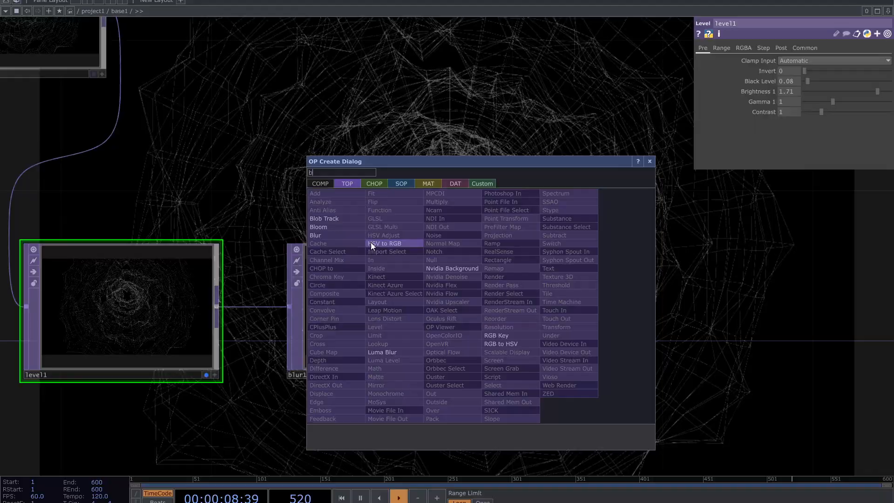
left_click(328, 227)
left_click(569, 297)
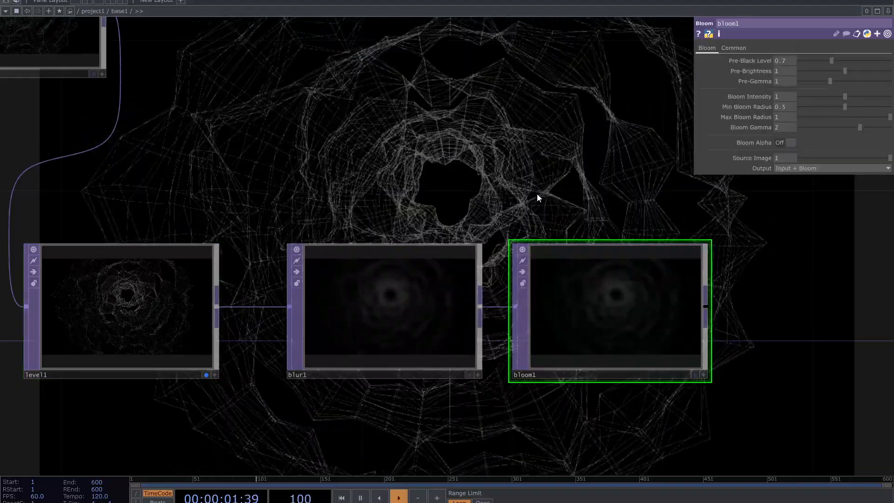
left_click_drag(831, 61, 804, 60)
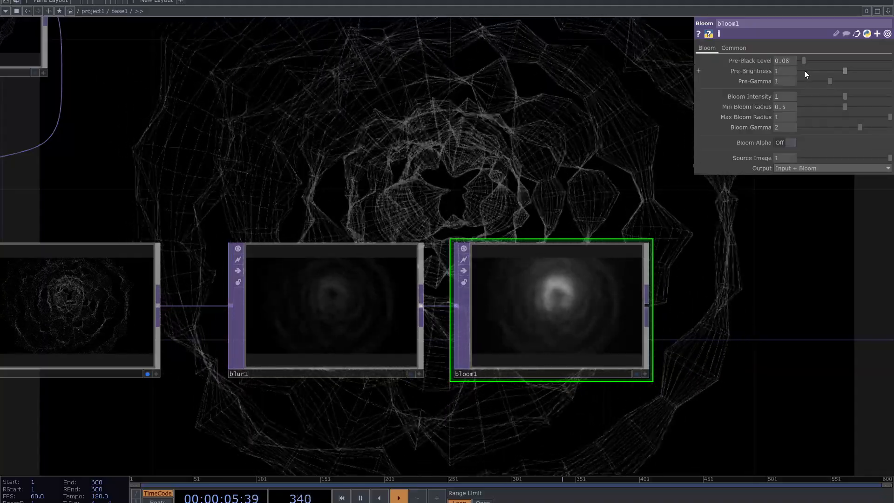
scroll(555, 357, "up", 4)
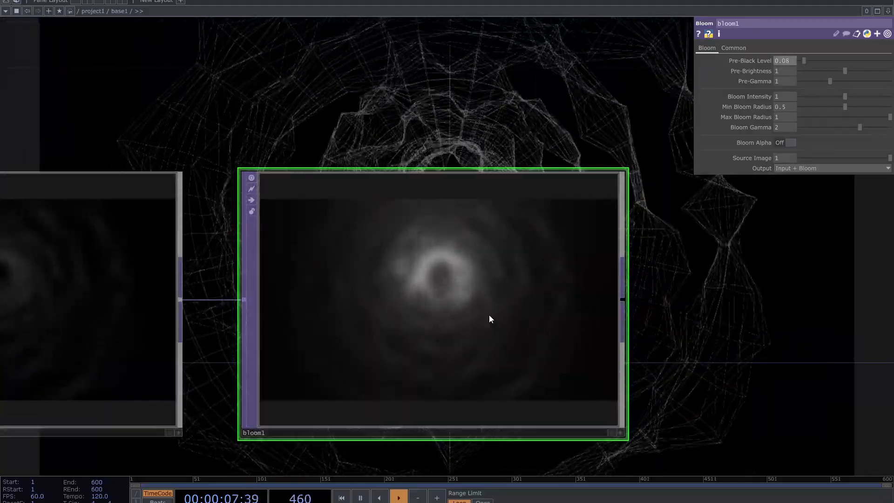
scroll(489, 314, "down", 3)
scroll(496, 319, "down", 4)
scroll(451, 207, "up", 2)
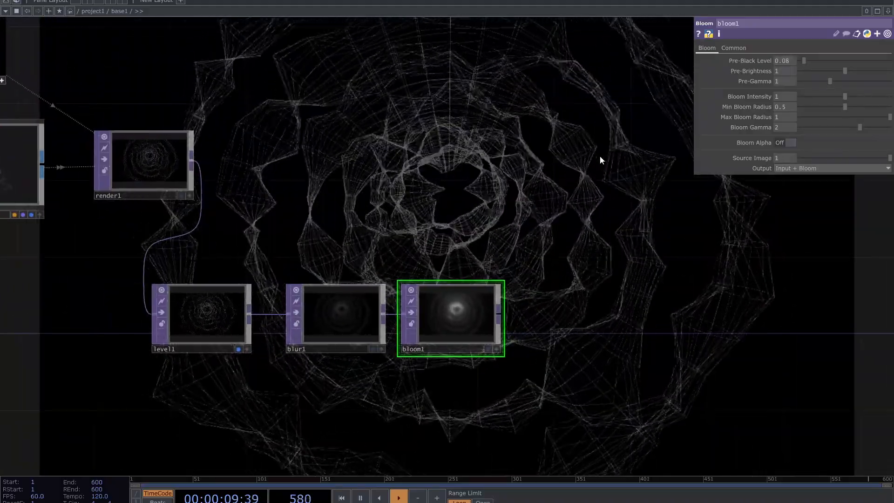
key("Tab")
Create comp1 fed by bloom1 and render1 as its two inputs.
left_click(464, 147)
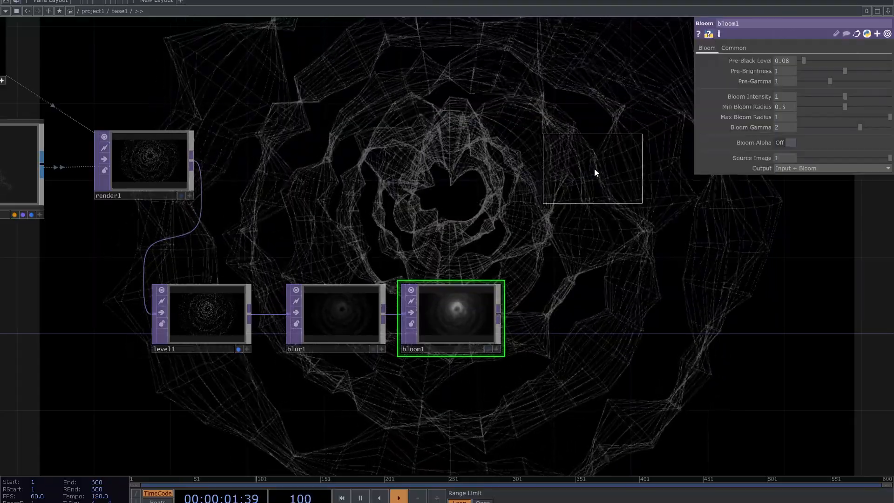
left_click(541, 178)
left_click_drag(559, 163, 497, 316)
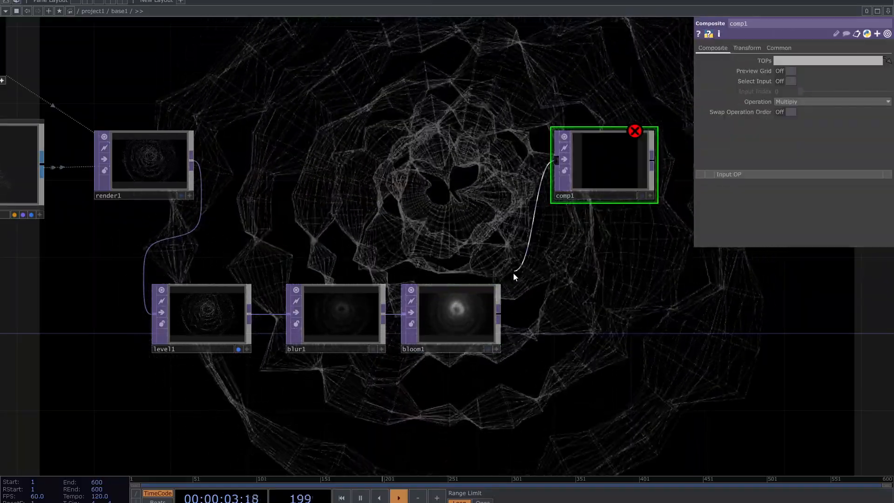
left_click_drag(195, 163, 559, 162)
scroll(478, 225, "up", 5)
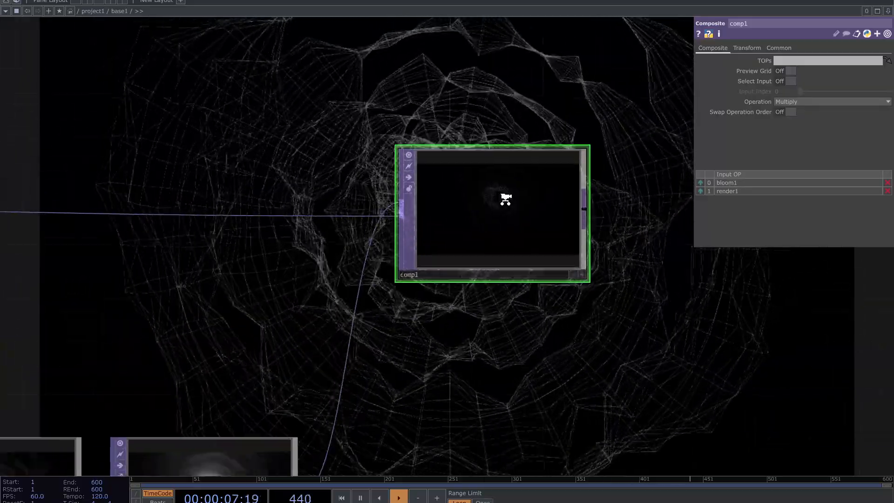
Set comp1's Operation to Over.
left_click(832, 101)
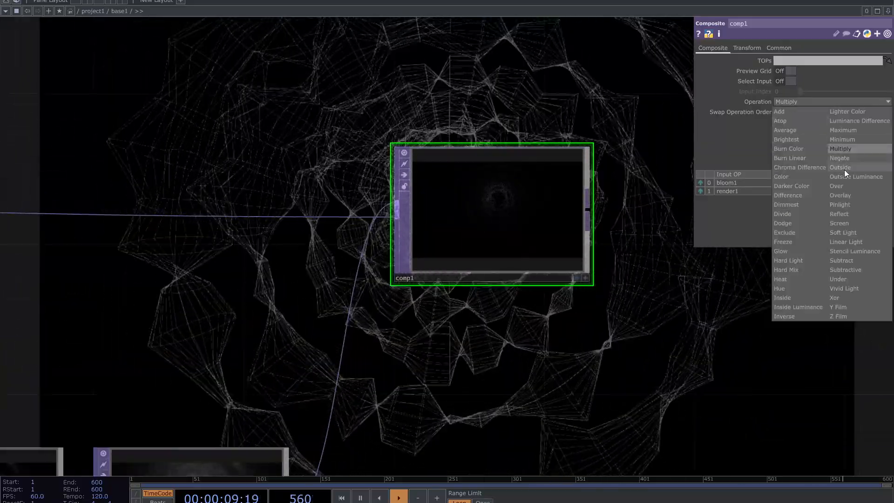
left_click(842, 183)
scroll(510, 191, "up", 3)
scroll(511, 192, "up", 3)
scroll(511, 191, "up", 3)
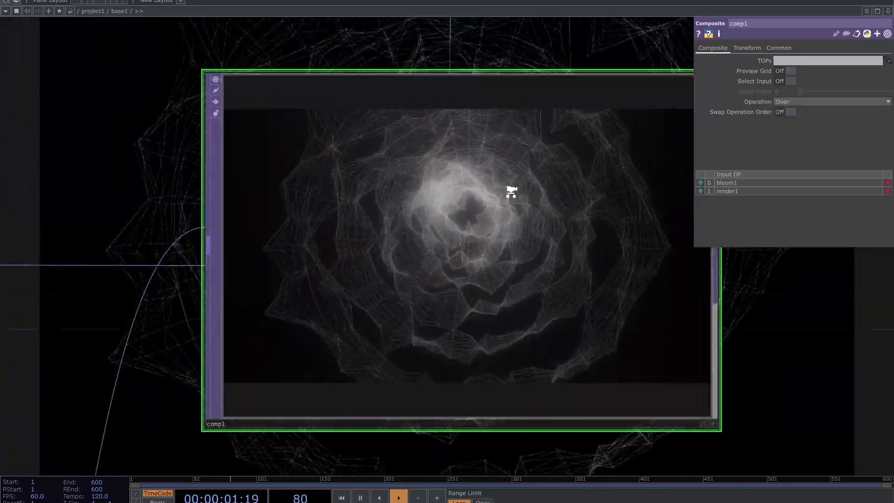
scroll(511, 191, "down", 5)
scroll(553, 291, "down", 5)
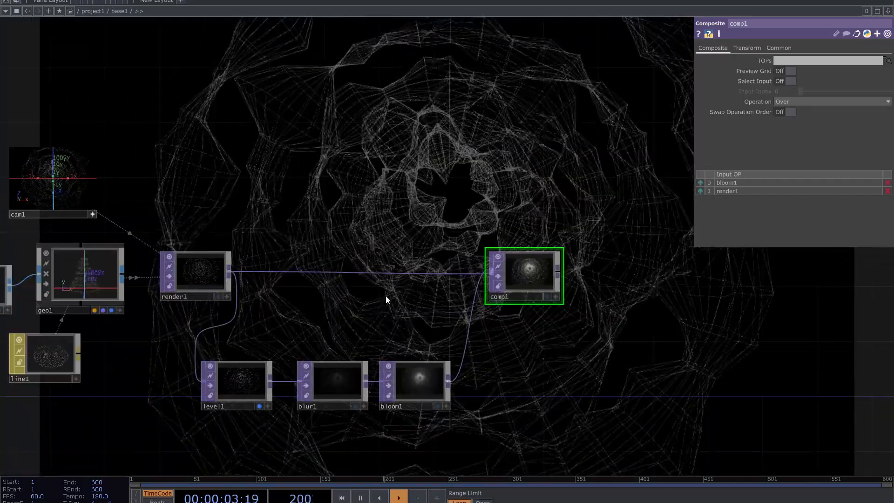
Set bloom1 Min Bloom Radius 0.109, Intensity 1.12, and display comp1 instead of level1.
left_click(259, 406)
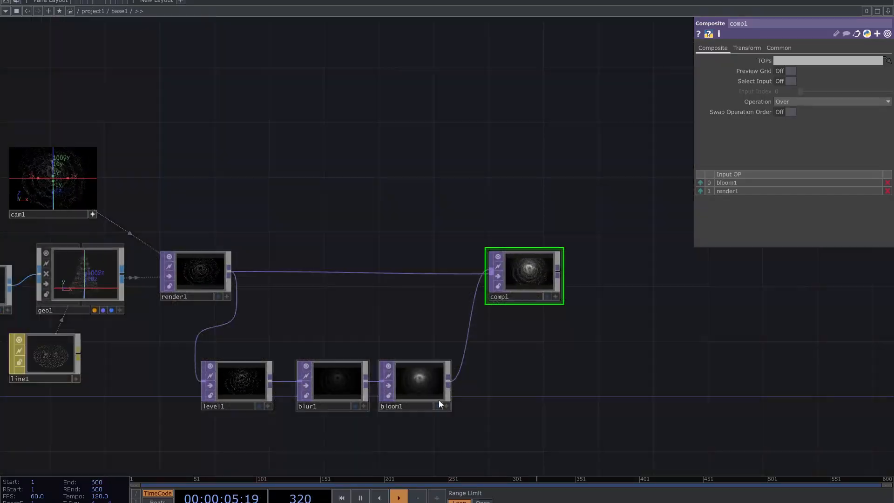
scroll(536, 324, "up", 4)
scroll(536, 324, "up", 4)
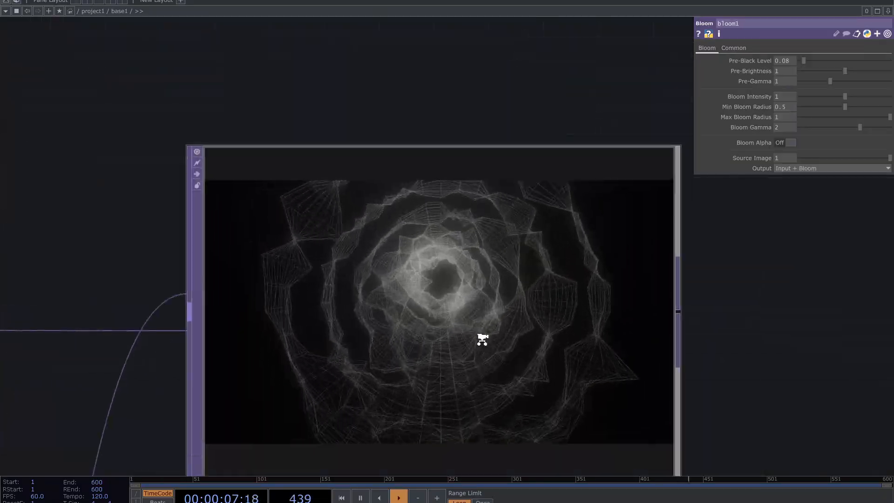
scroll(629, 321, "up", 3)
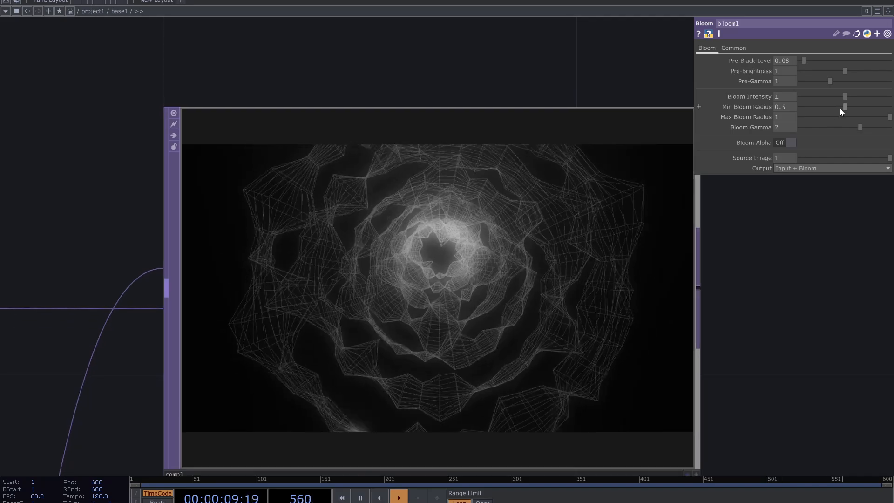
mouse_move(840, 108)
left_mouse_down()
mouse_move(816, 109)
mouse_move(851, 97)
left_mouse_up()
scroll(759, 233, "down", 3)
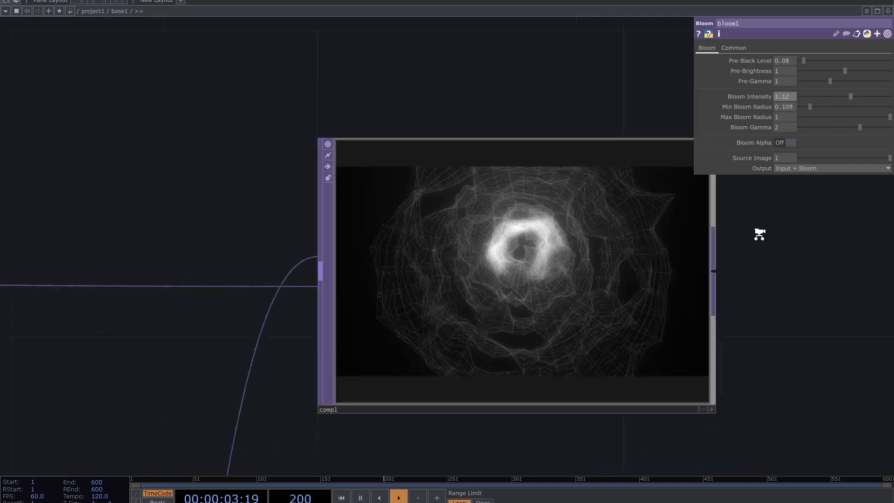
scroll(760, 234, "down", 3)
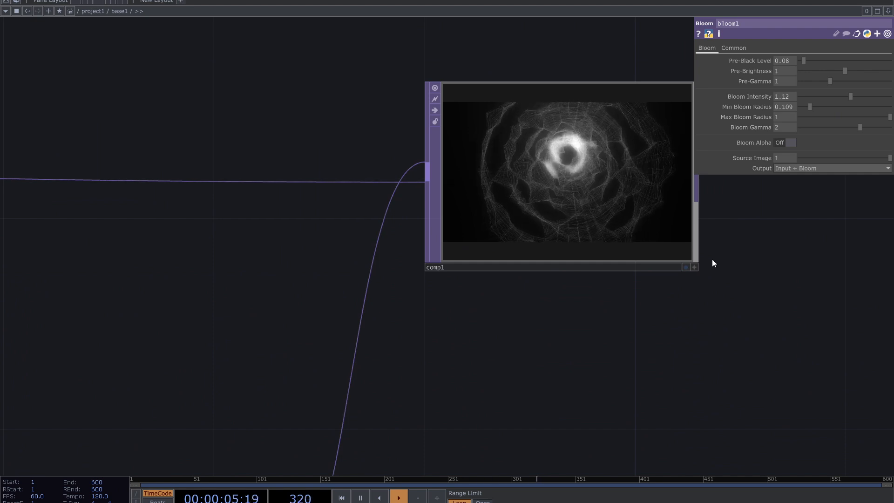
scroll(711, 259, "down", 4)
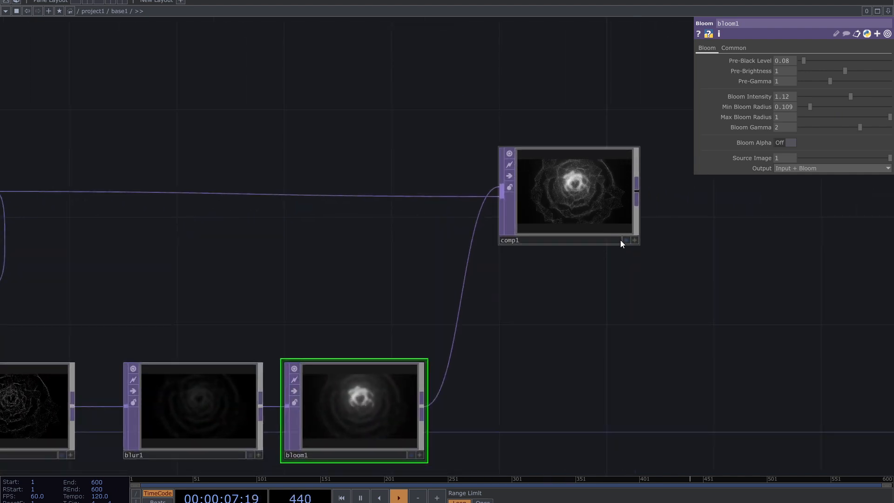
left_click(626, 241)
scroll(566, 301, "down", 4)
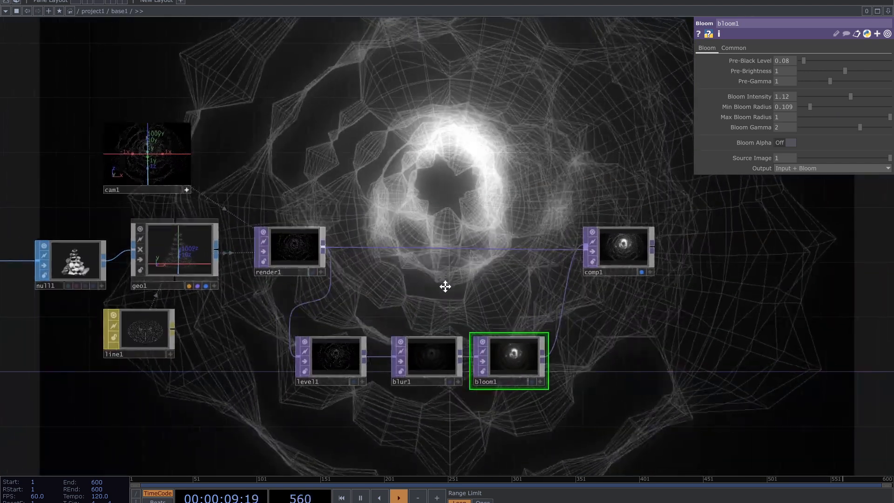
left_click_drag(445, 287, 482, 285)
Lower blur1 Filter Size to 8 and raise level1 Black Level to 0.09.
left_click(467, 357)
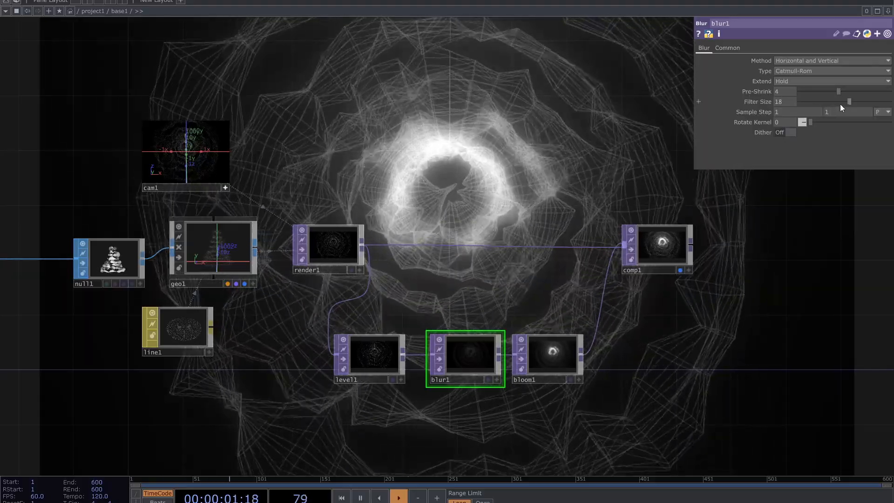
left_click_drag(849, 102, 821, 106)
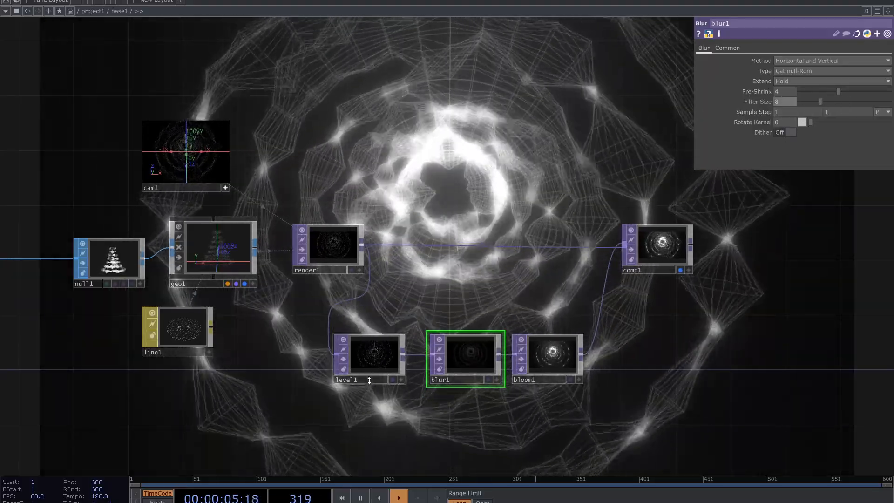
left_click(378, 363)
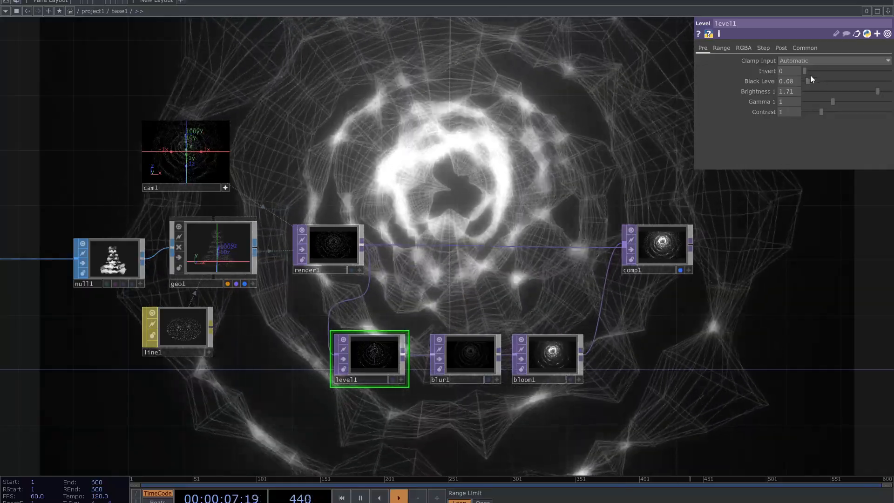
left_click_drag(808, 82, 806, 82)
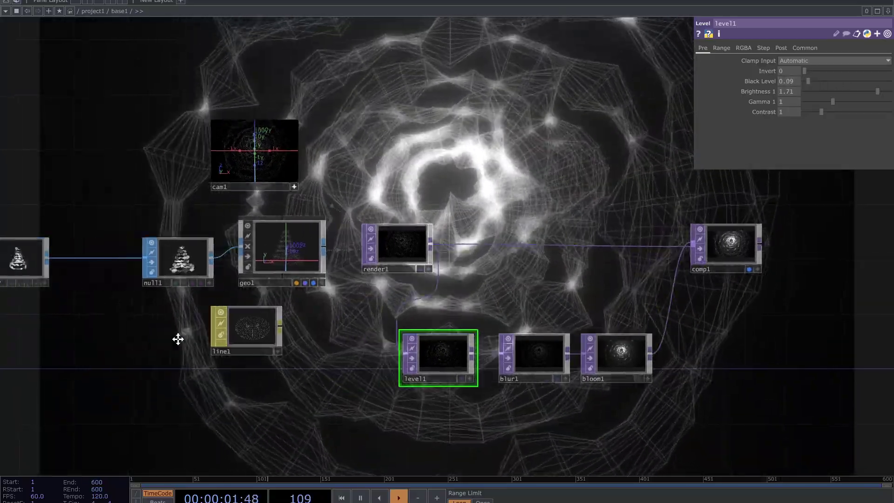
Select noise2 and raise its Period from 0.42 to 1.98.
left_click_drag(122, 319, 346, 320)
left_click(169, 259)
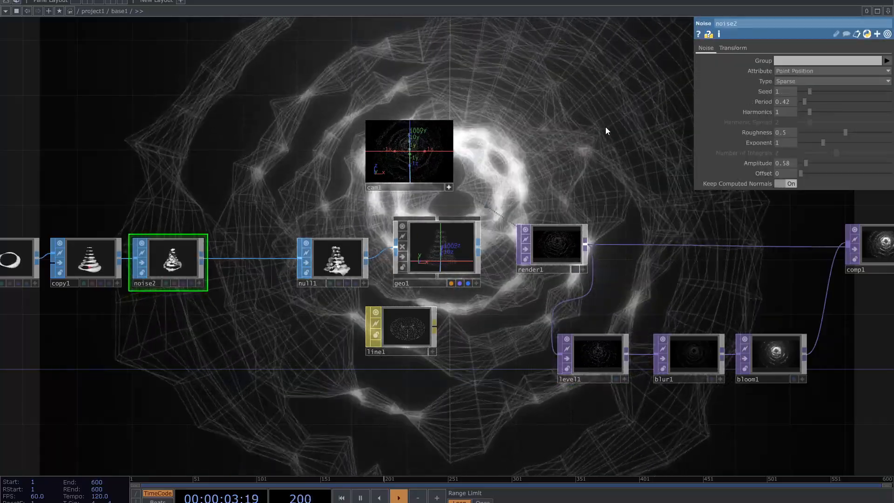
left_click_drag(606, 174, 525, 322)
left_click_drag(804, 102, 821, 107)
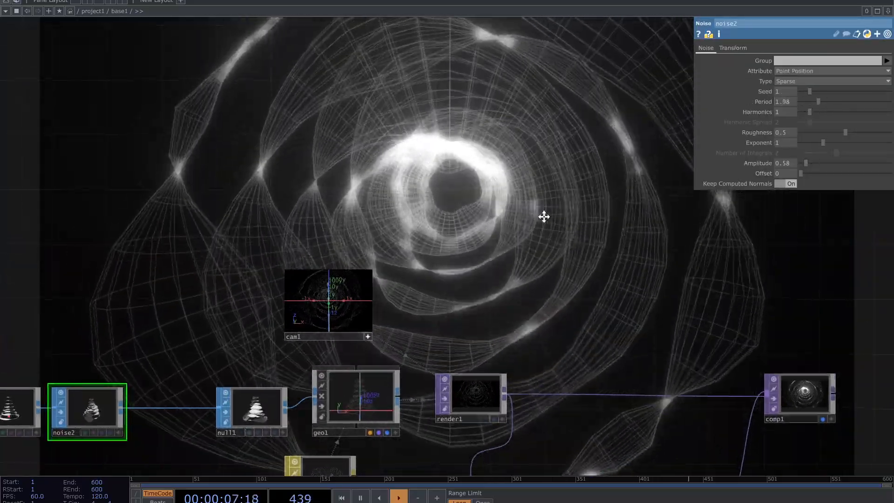
Pan the network back to centre the compositing chain in view.
mouse_move(544, 217)
left_mouse_down()
mouse_move(509, 256)
mouse_move(370, 269)
left_mouse_up()
scroll(352, 298, "up", 3)
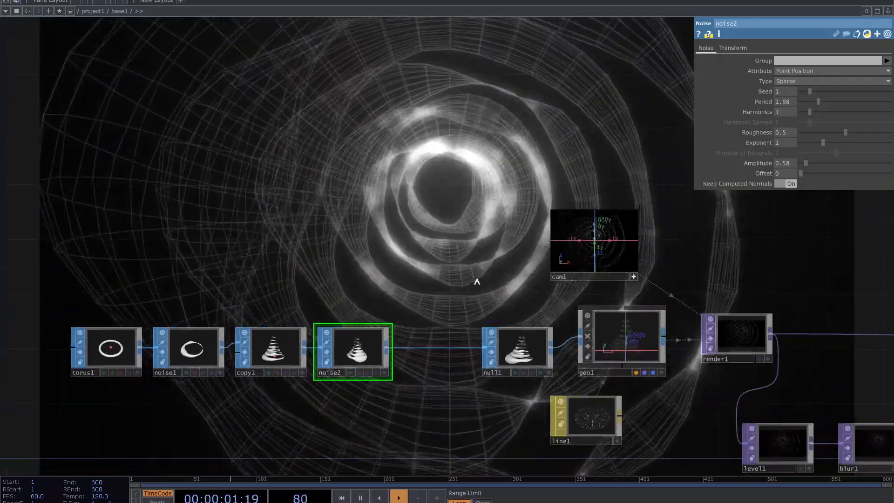
mouse_move(291, 344)
left_mouse_down()
mouse_move(309, 340)
mouse_move(246, 327)
left_mouse_up()
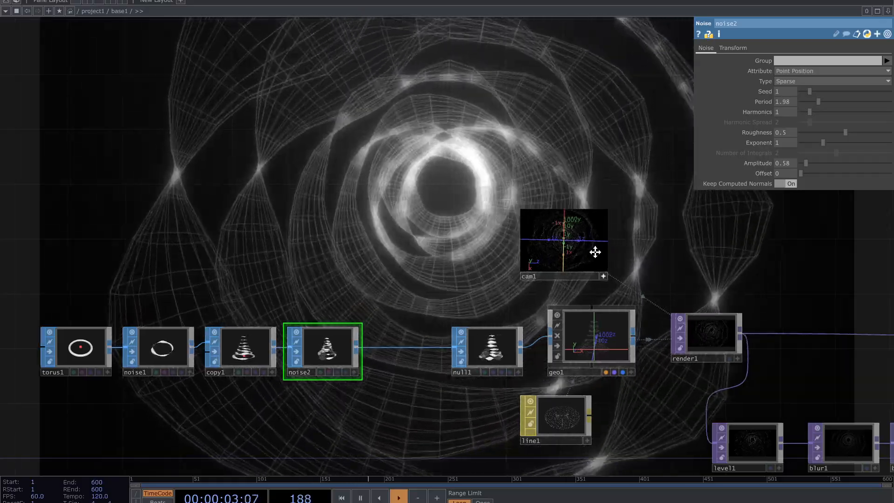
left_click_drag(682, 263, 392, 237)
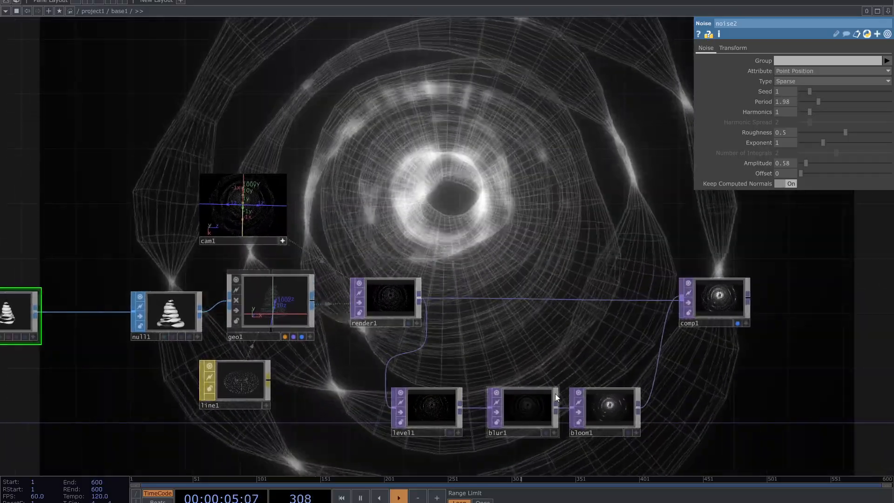
left_click_drag(573, 331, 480, 325)
left_click_drag(443, 190, 409, 196)
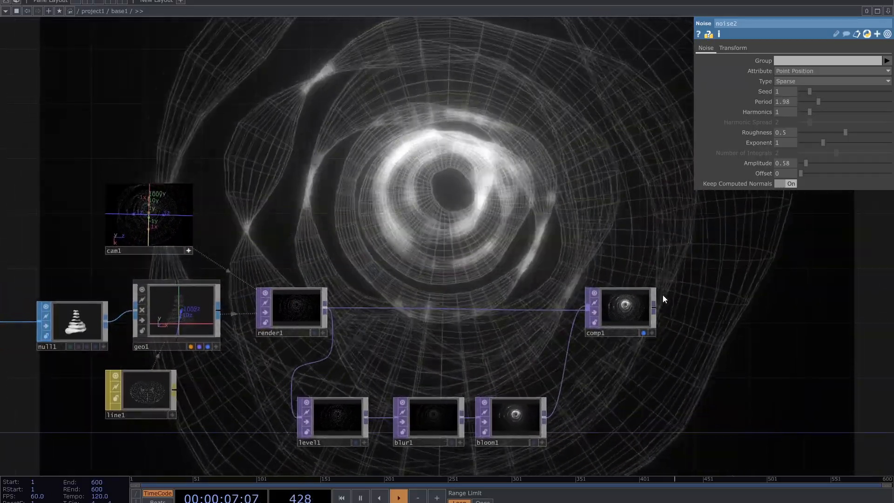
Place an Out TOP after comp1 to finish the chain.
double_click(655, 305)
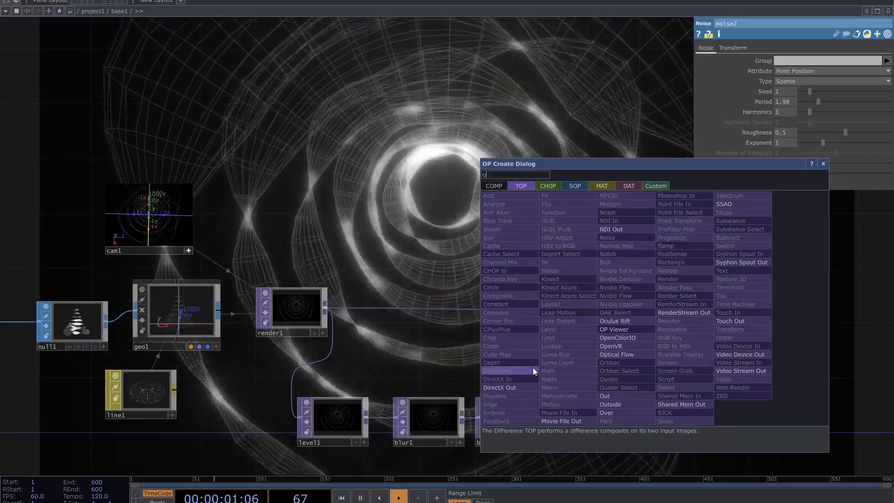
type("ou")
left_click(605, 397)
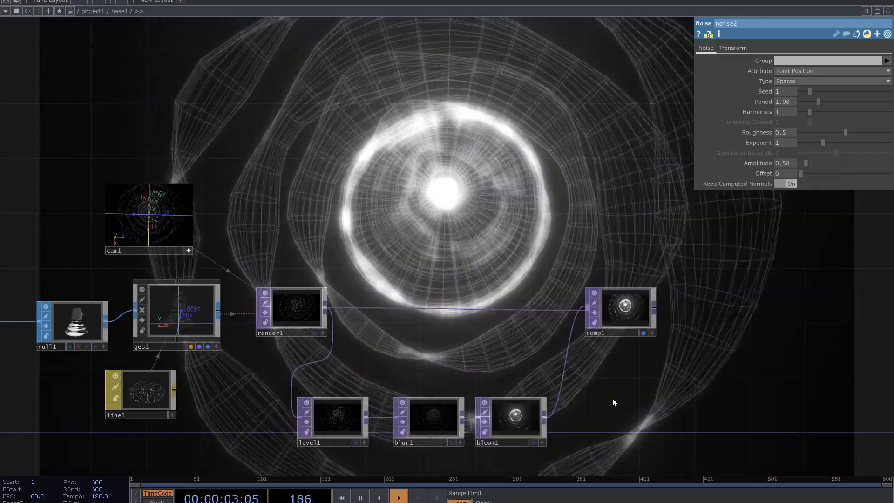